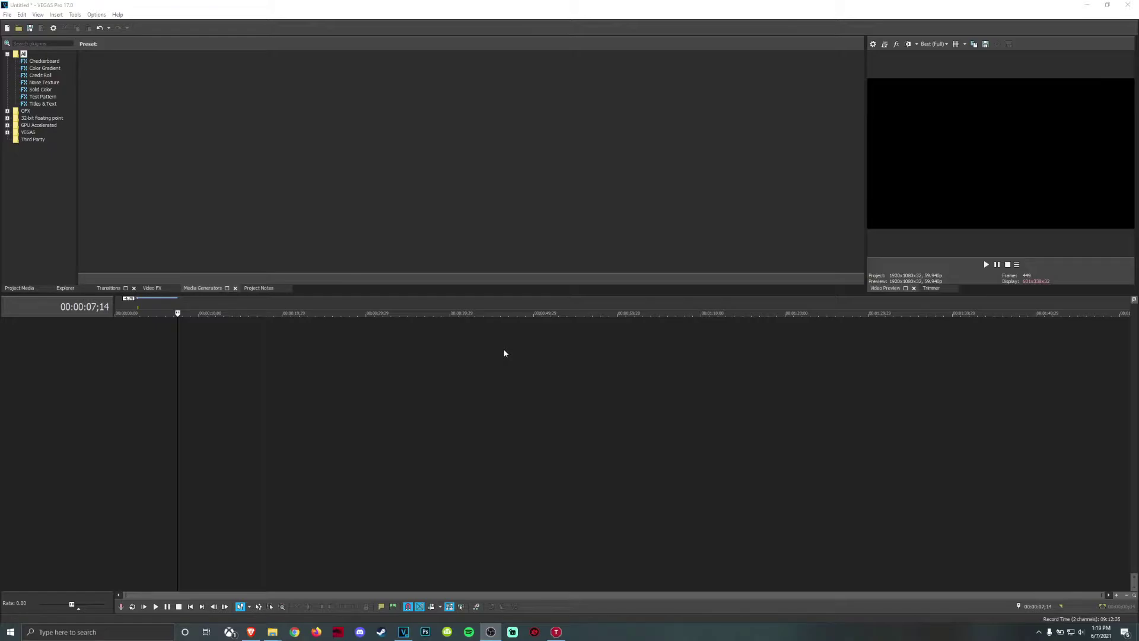
Step: Remove the Like and Subscribe clip from the project media
click(20, 288)
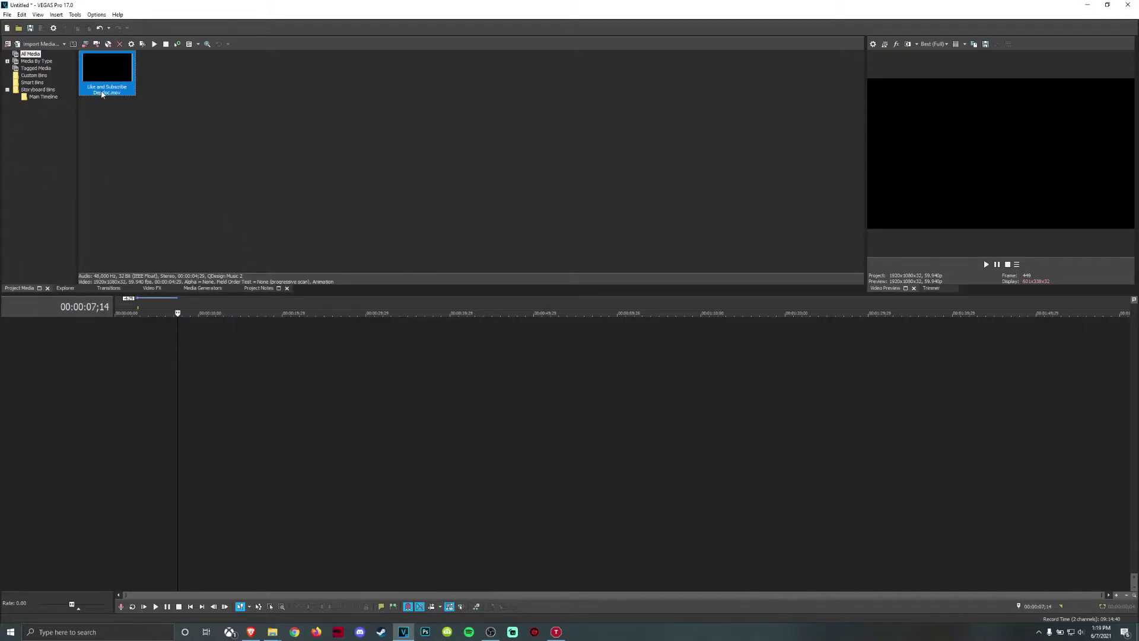
right_click(102, 94)
click(136, 218)
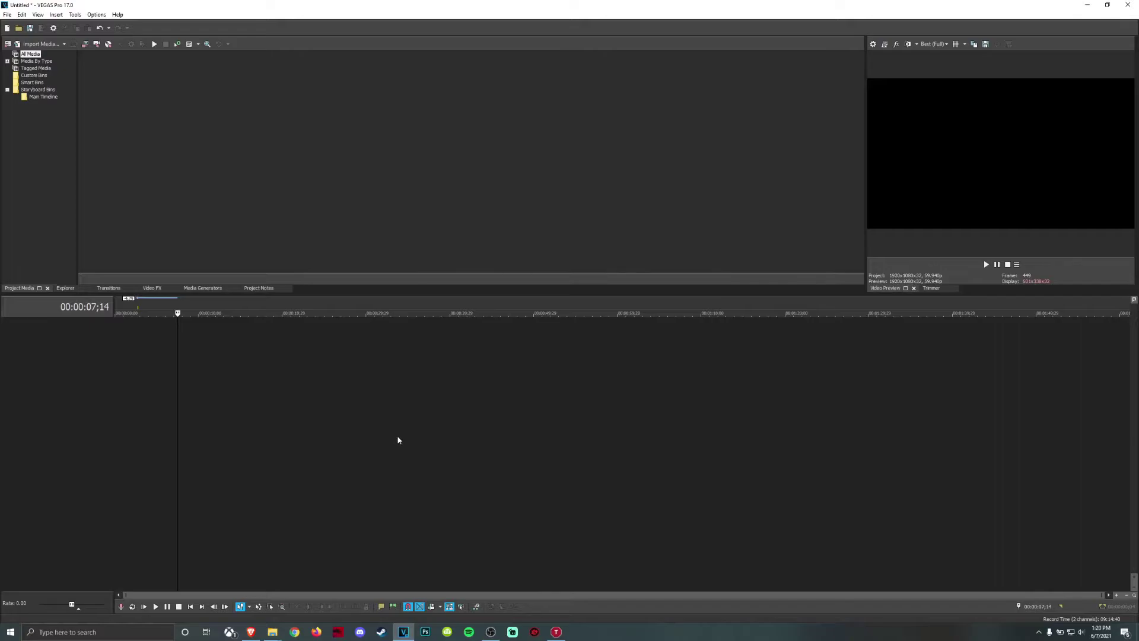
click(7, 15)
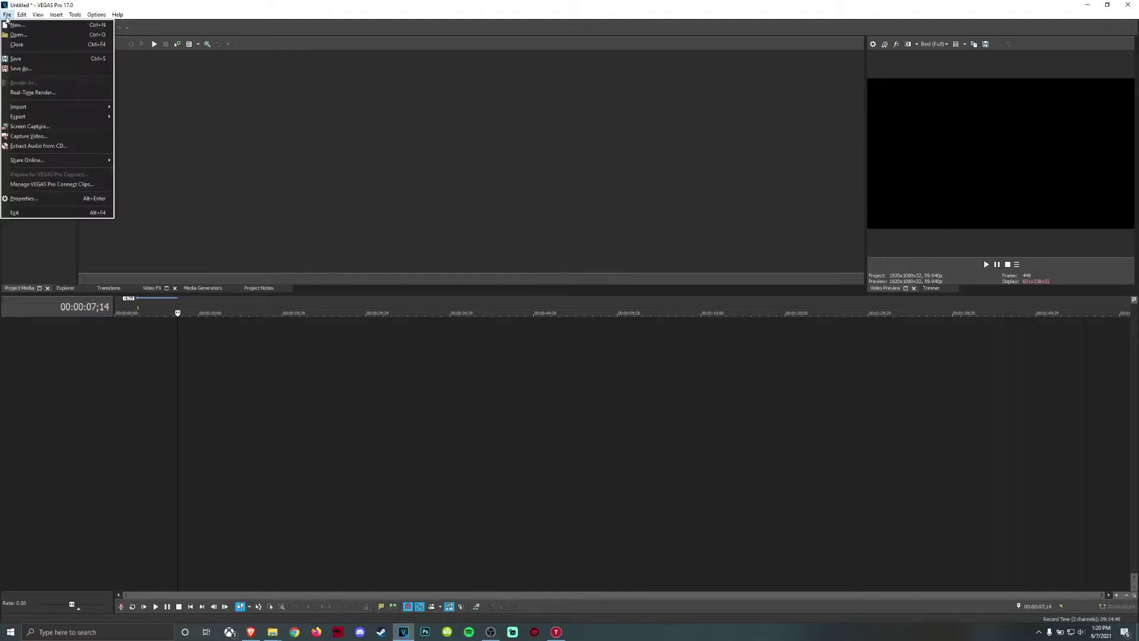
click(24, 31)
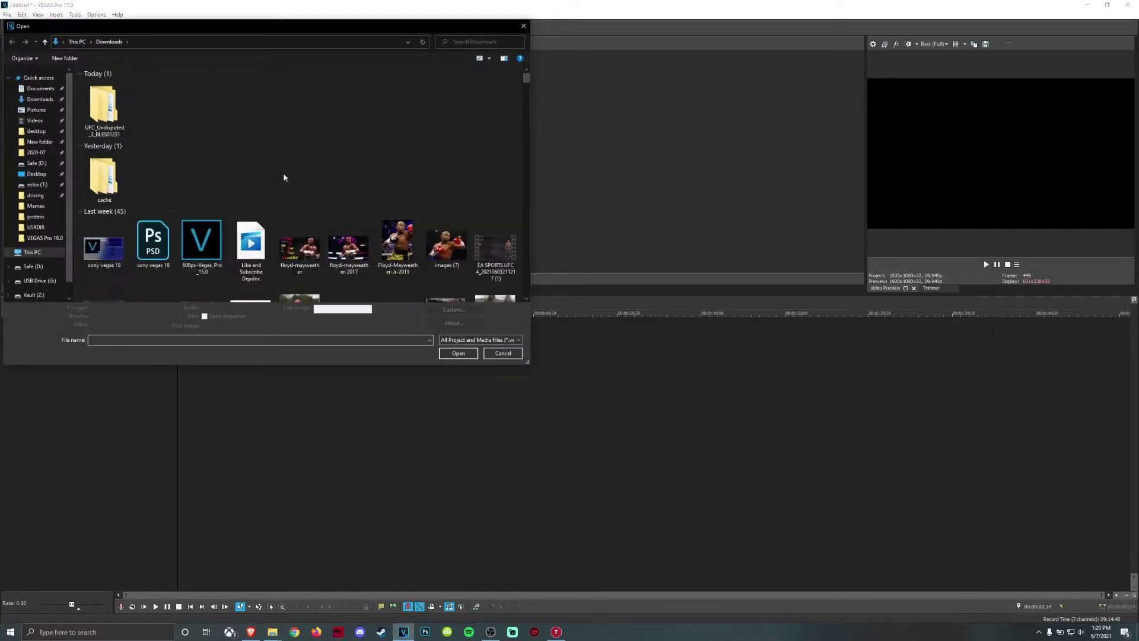
click(35, 121)
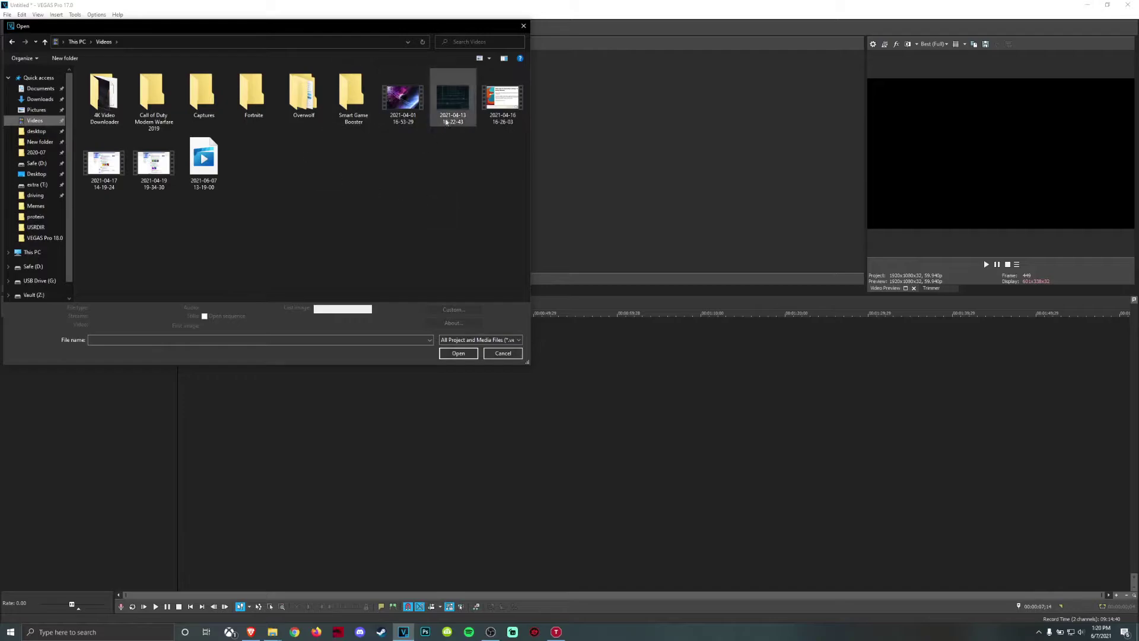
double_click(390, 107)
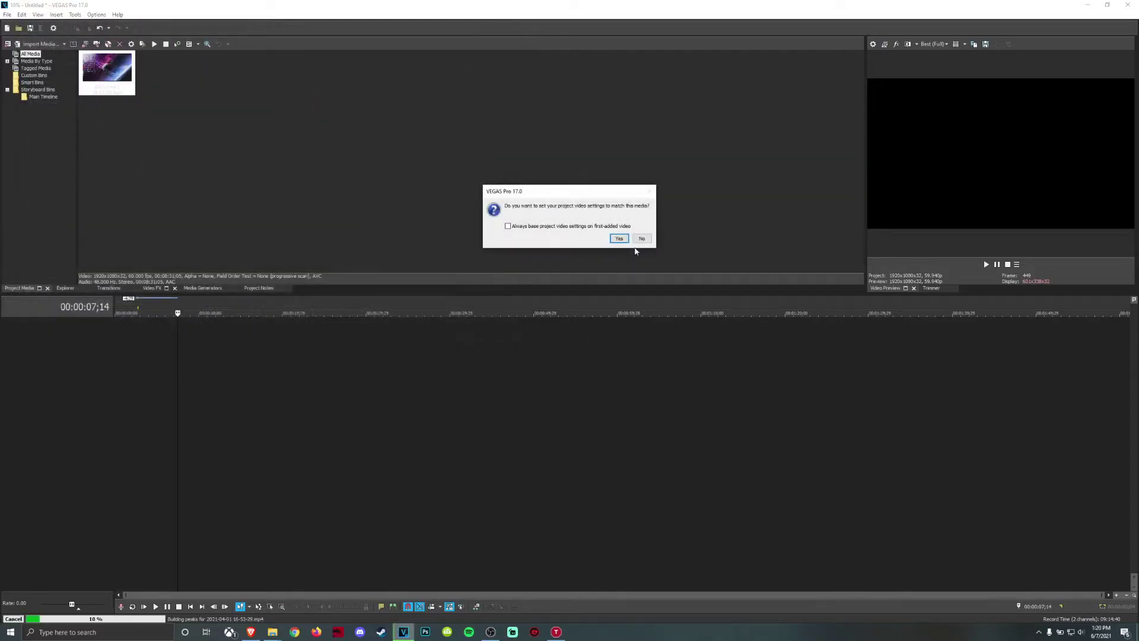
click(624, 244)
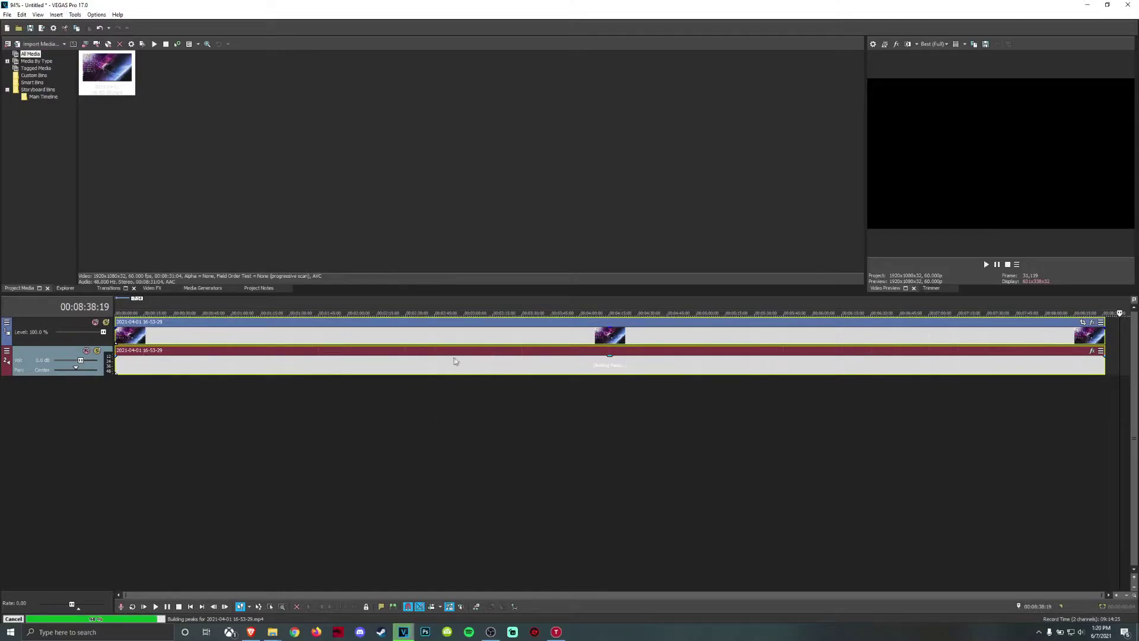
Step: Mute the recording's audio track and enlarge the video preview with the cursor at the start of the timeline
click(86, 350)
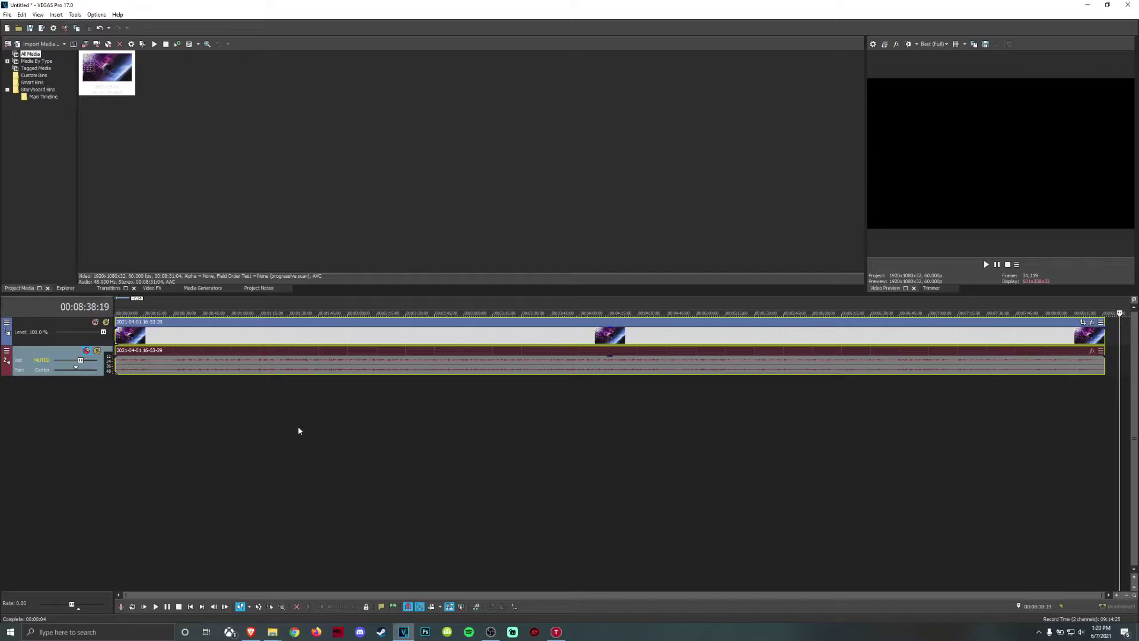
click(119, 387)
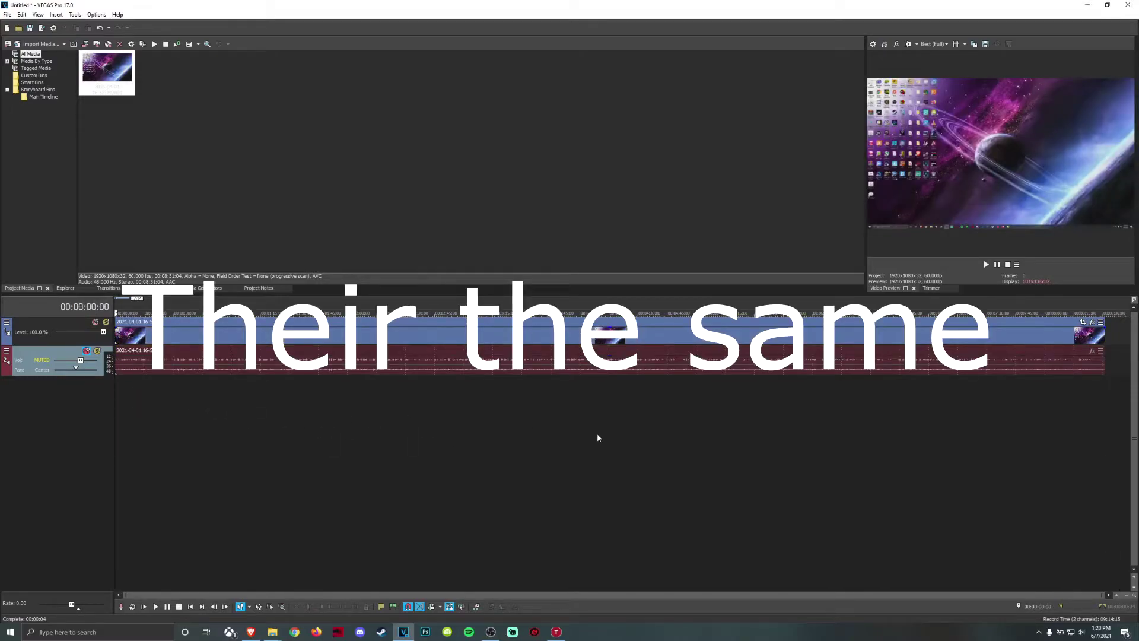
drag(866, 187, 764, 202)
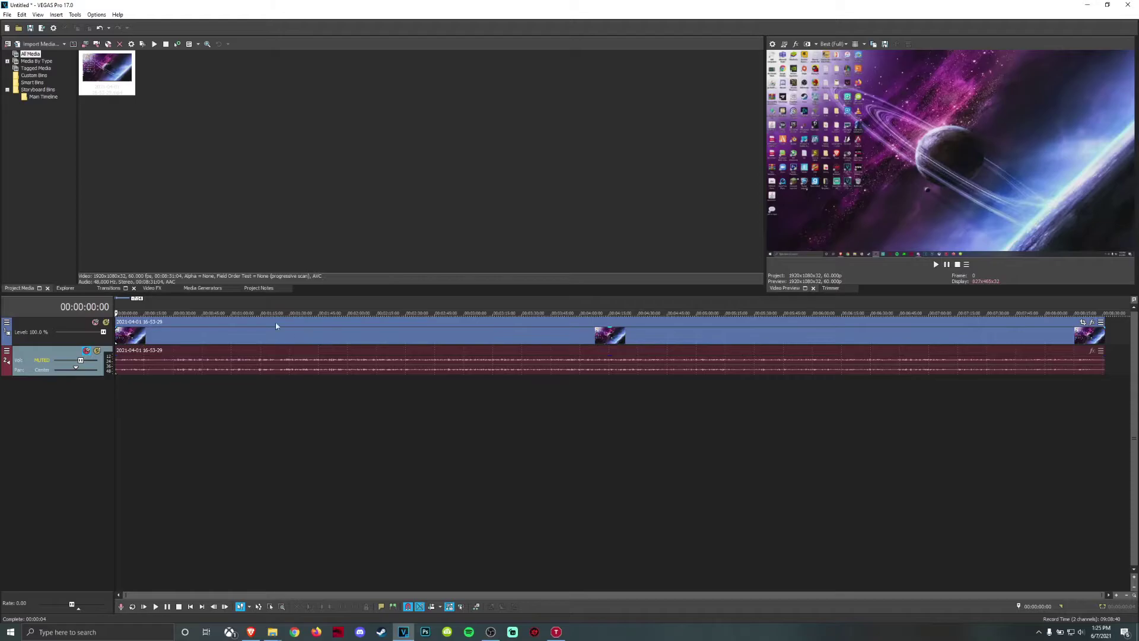
Step: Start rendering the project to a file and choose the MAGIX HEVC/AAC MP4 format
click(7, 14)
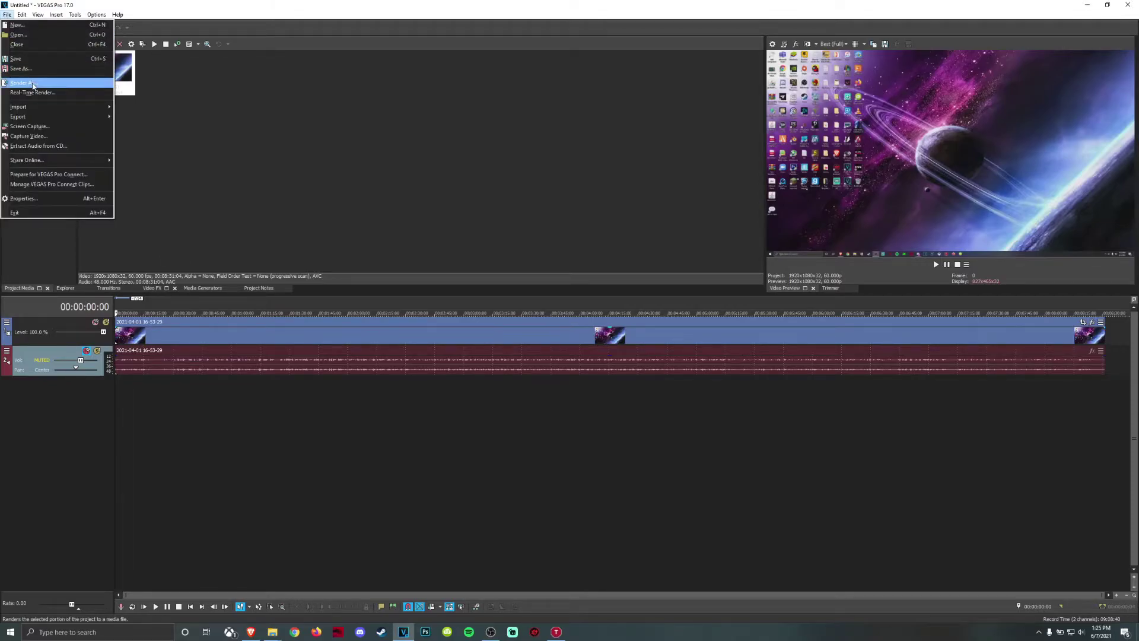
click(48, 86)
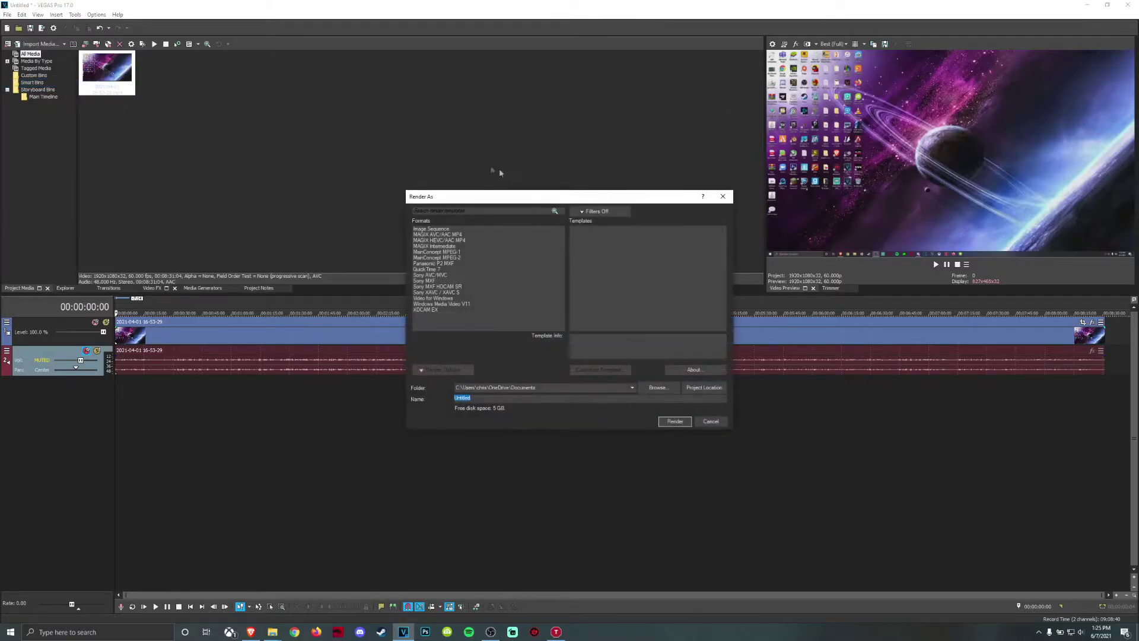
drag(478, 195, 340, 119)
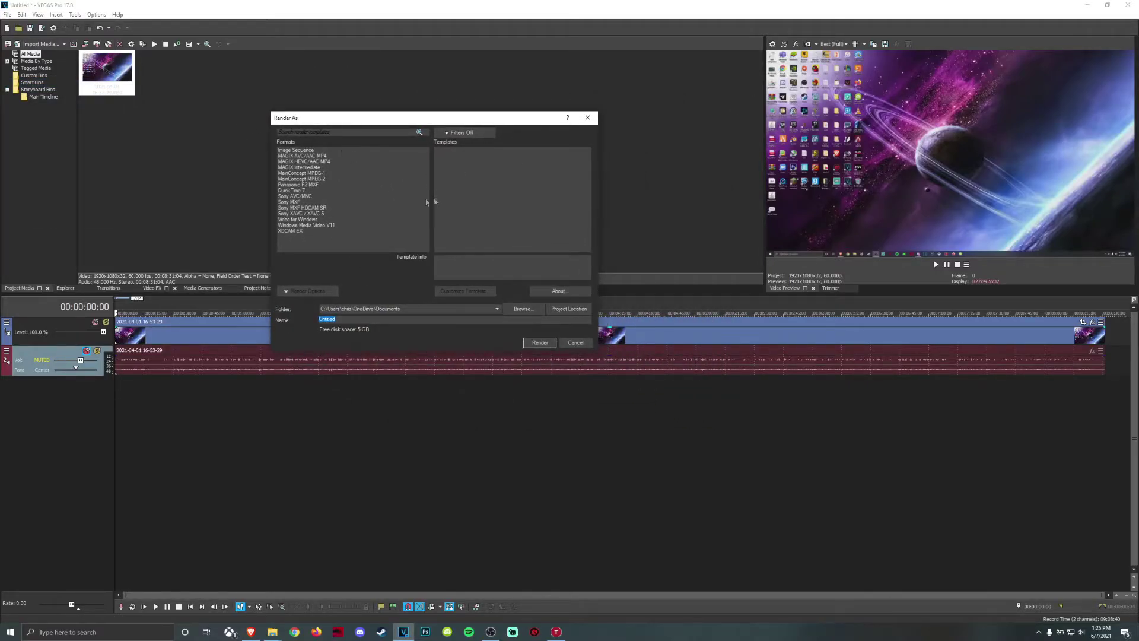
click(295, 161)
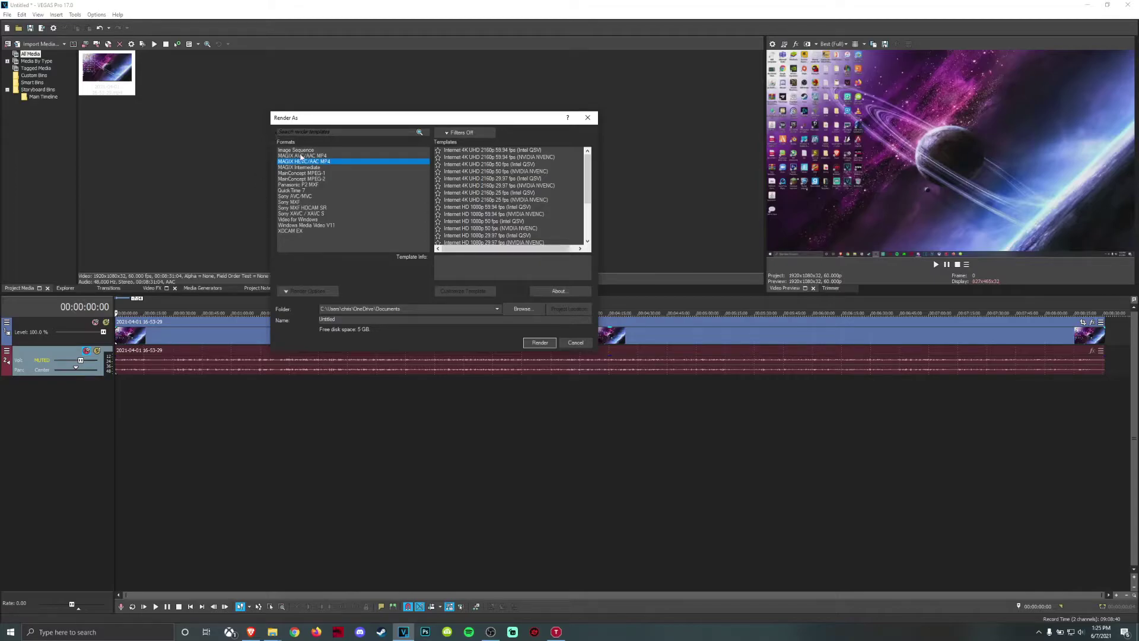
Step: Review the saved custom templates "video editing" and "video" and inspect the settings of "video editing"
scroll(458, 197, down, 3)
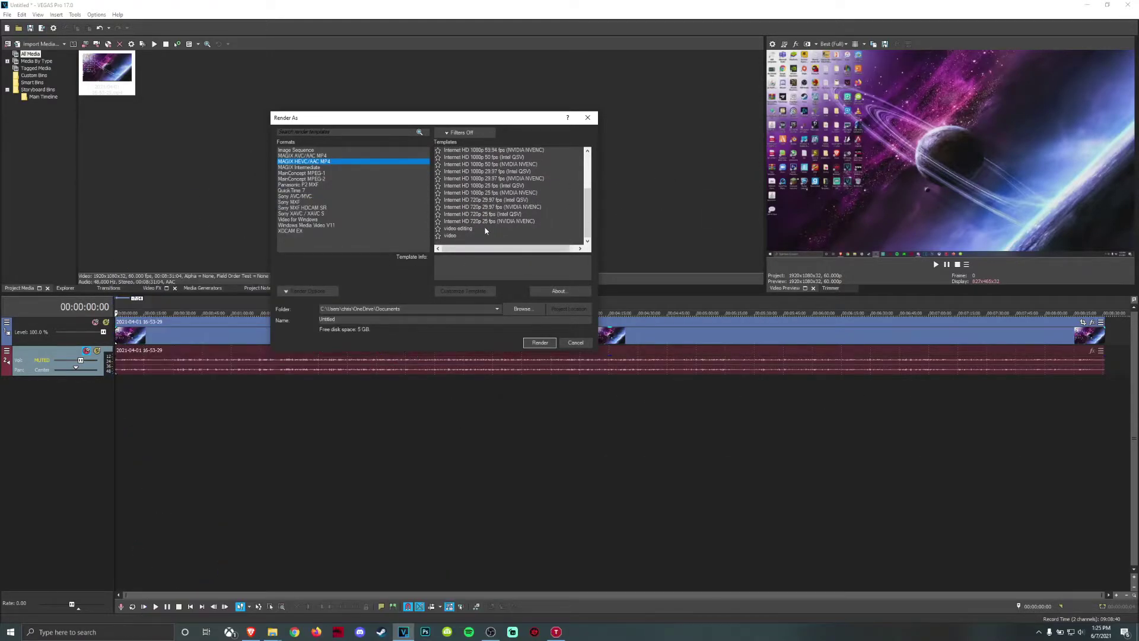
click(466, 231)
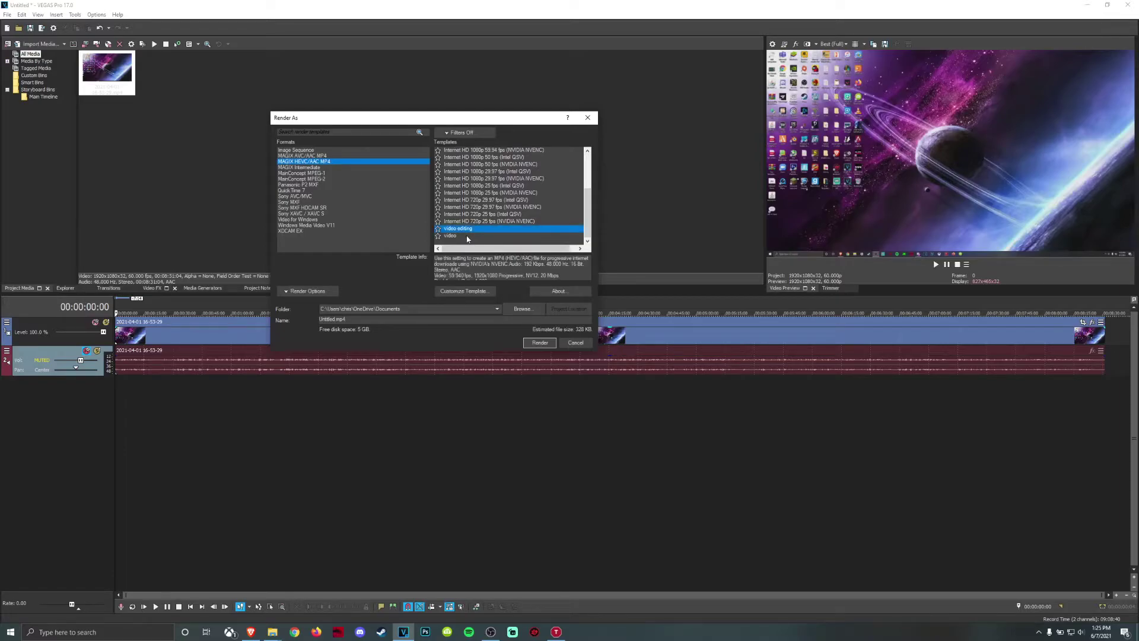
click(466, 237)
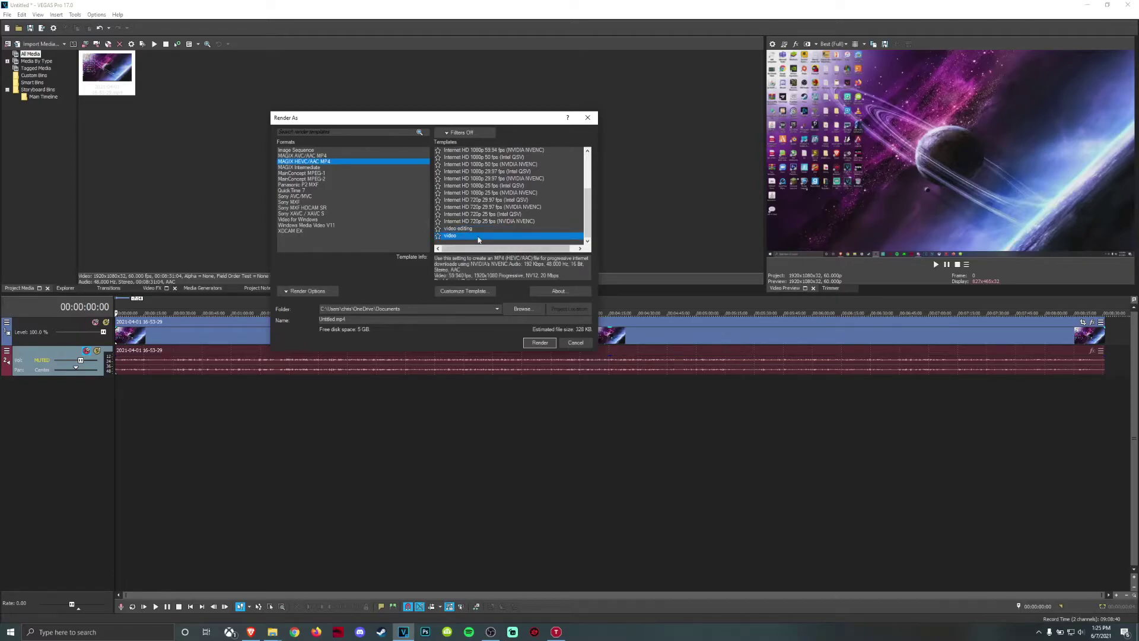
click(472, 229)
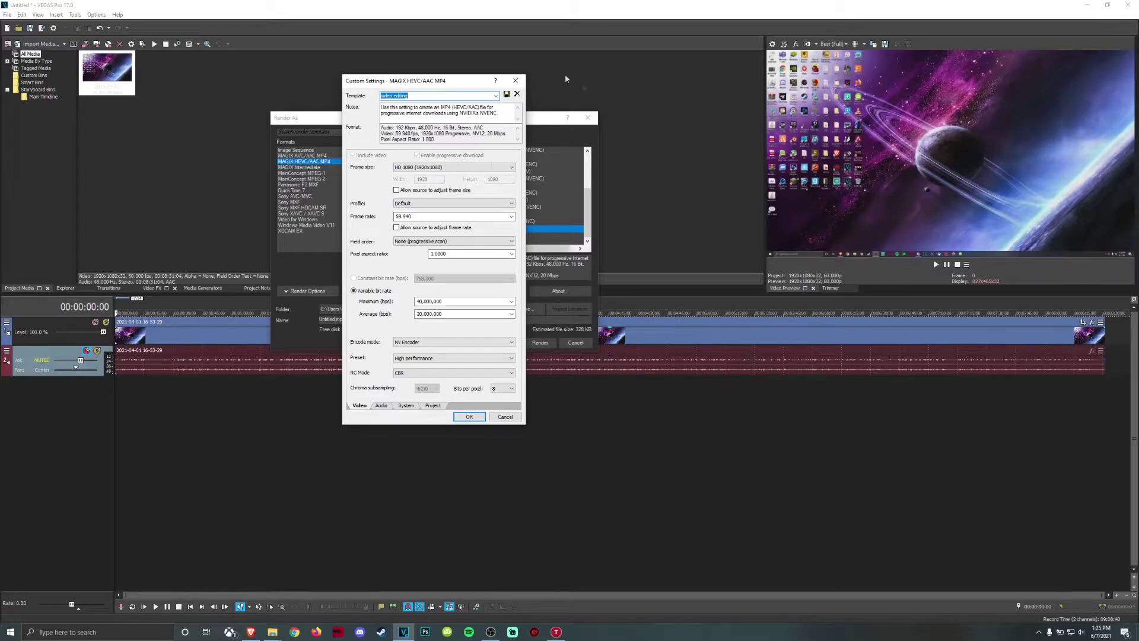
click(516, 80)
scroll(523, 191, down, 2)
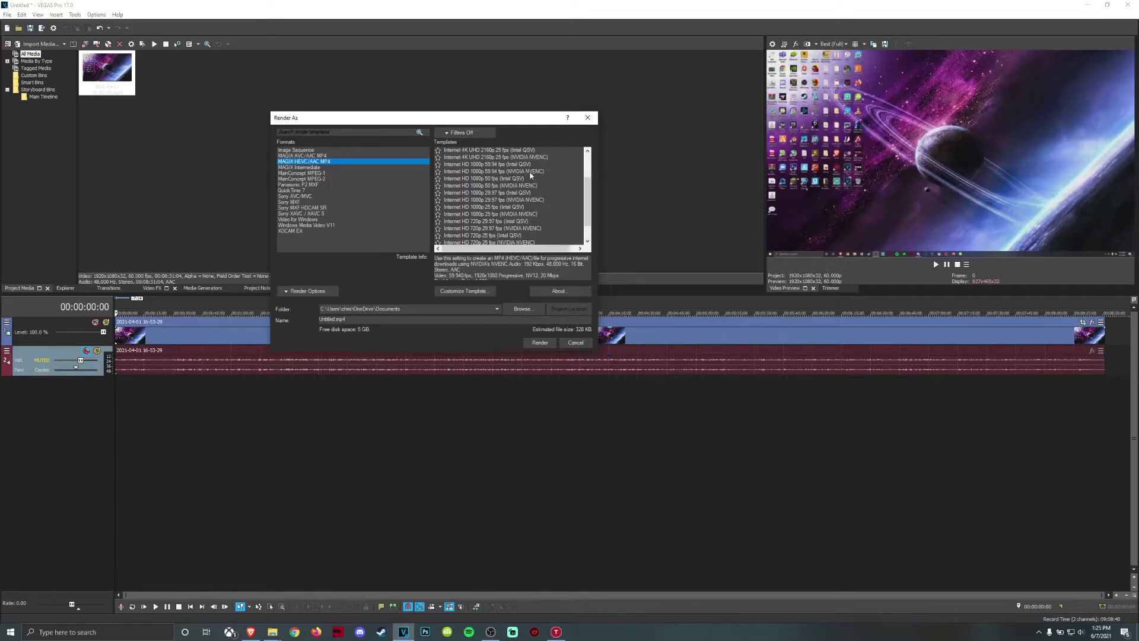
Step: Select the Internet HD 1080p 59.94 fps (NVIDIA NVENC) render template
click(511, 173)
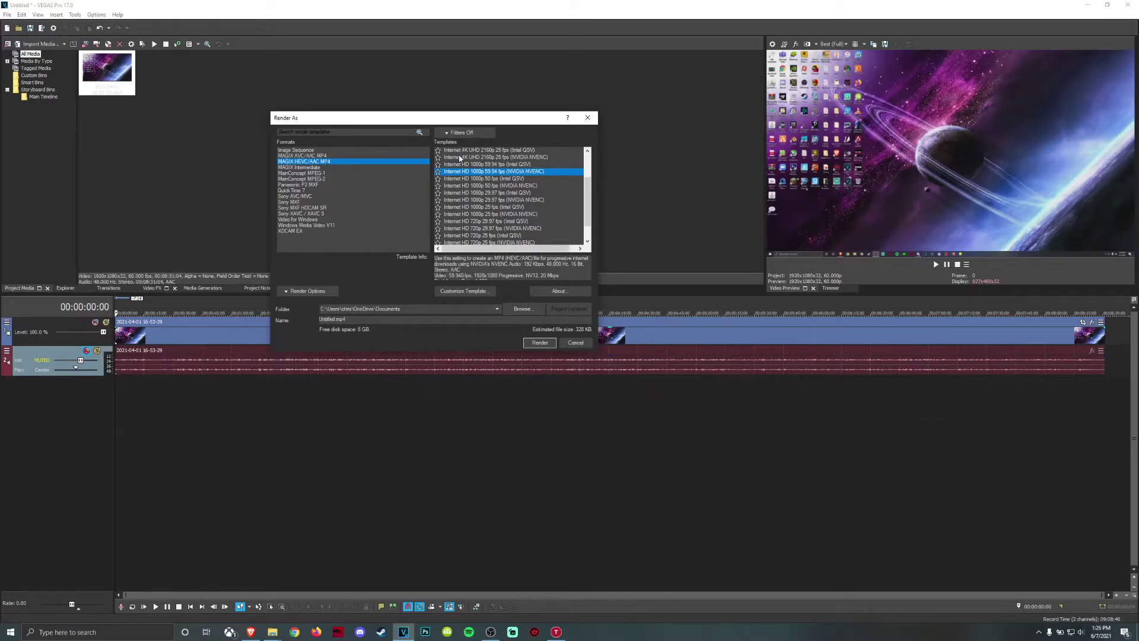
click(522, 159)
click(514, 171)
click(551, 161)
click(513, 170)
Step: Examine the available render options, such as loop region only and stretching to the output frame size
click(410, 308)
click(317, 291)
click(348, 296)
click(304, 291)
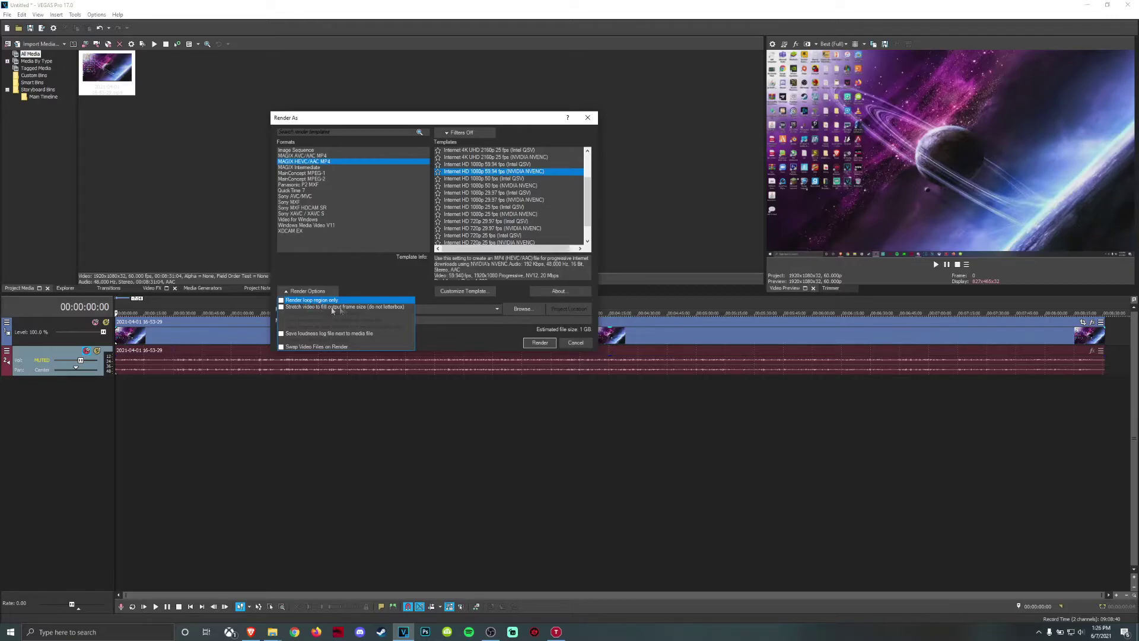
click(324, 292)
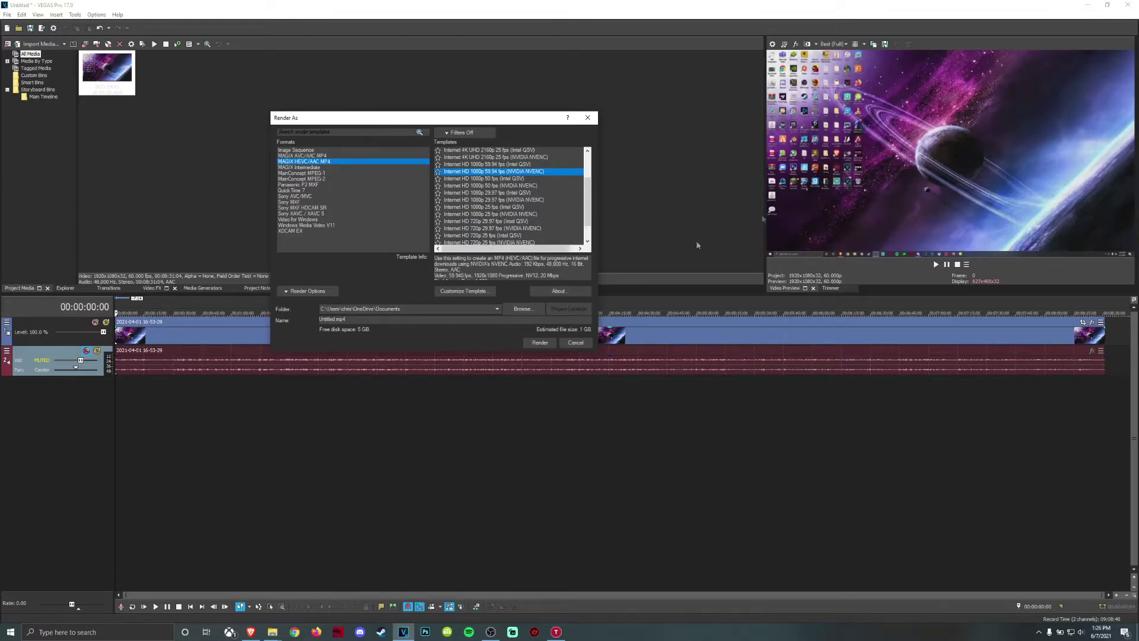
click(326, 291)
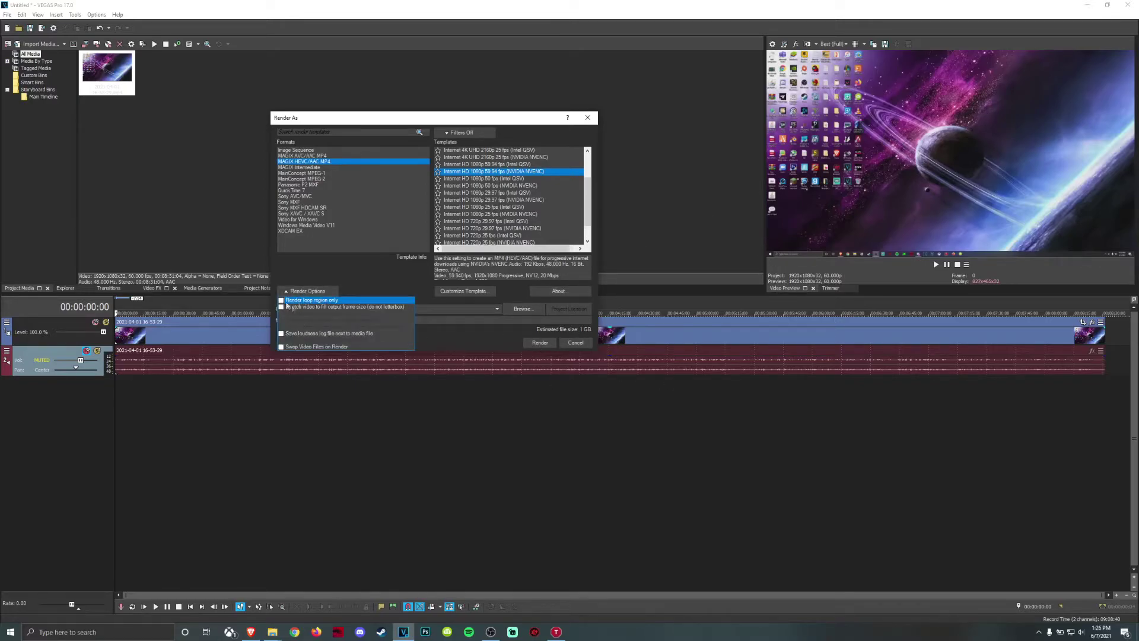
click(348, 282)
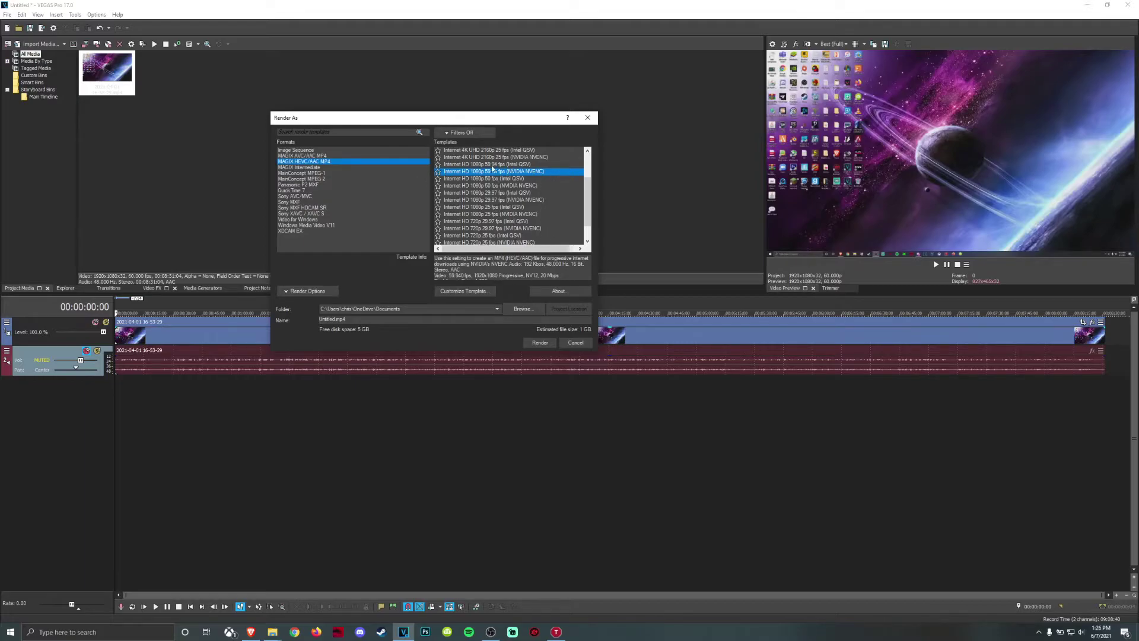
Step: Customize the selected render template and name it Default
click(466, 290)
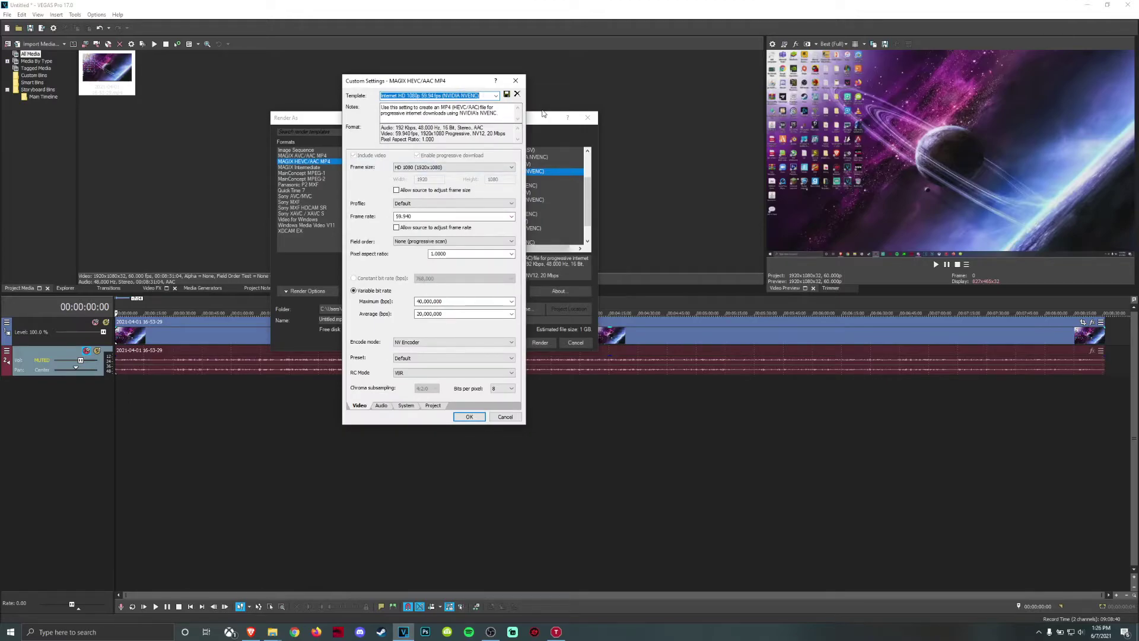
text(DE)
text(Default)
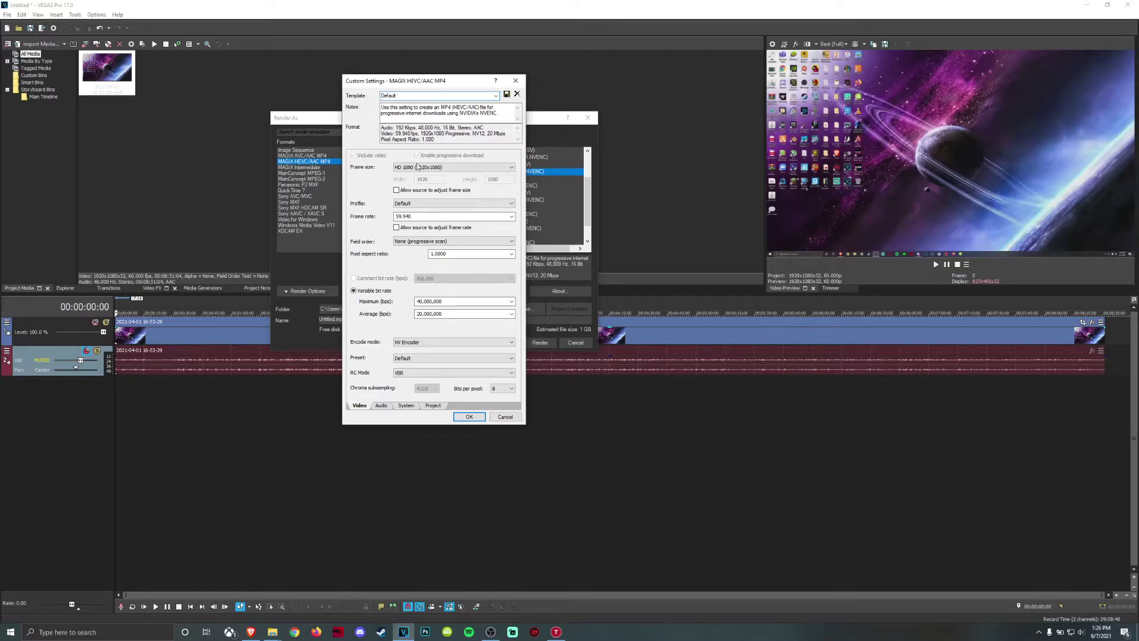
Step: Set the template's frame size to HD 1080 (1920x1080) and its frame rate to 59.940
click(442, 167)
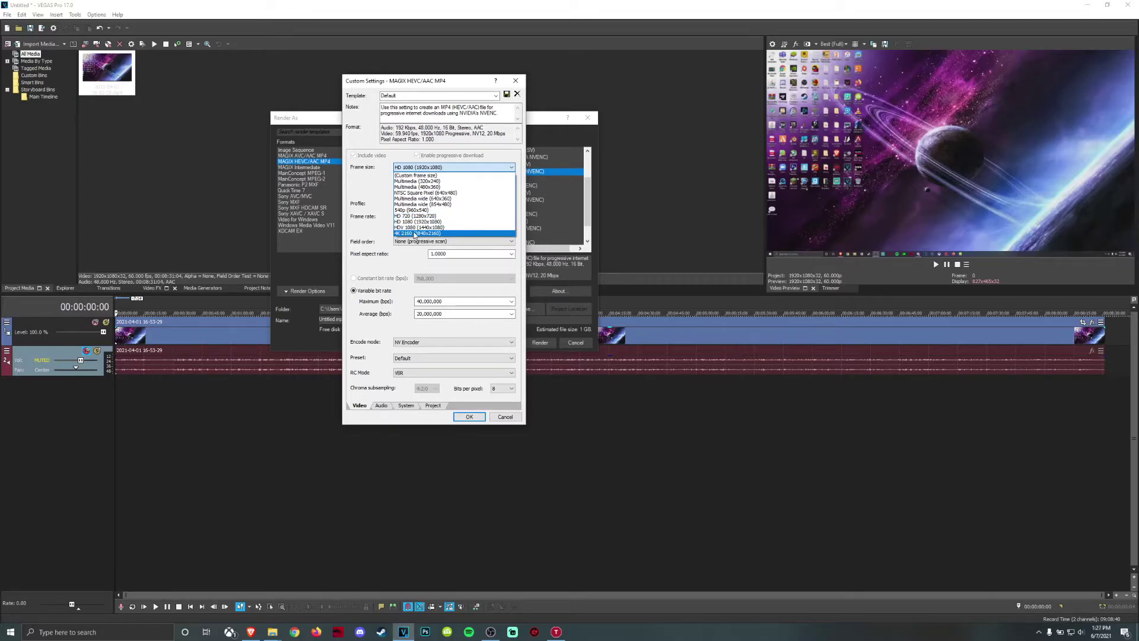
click(417, 222)
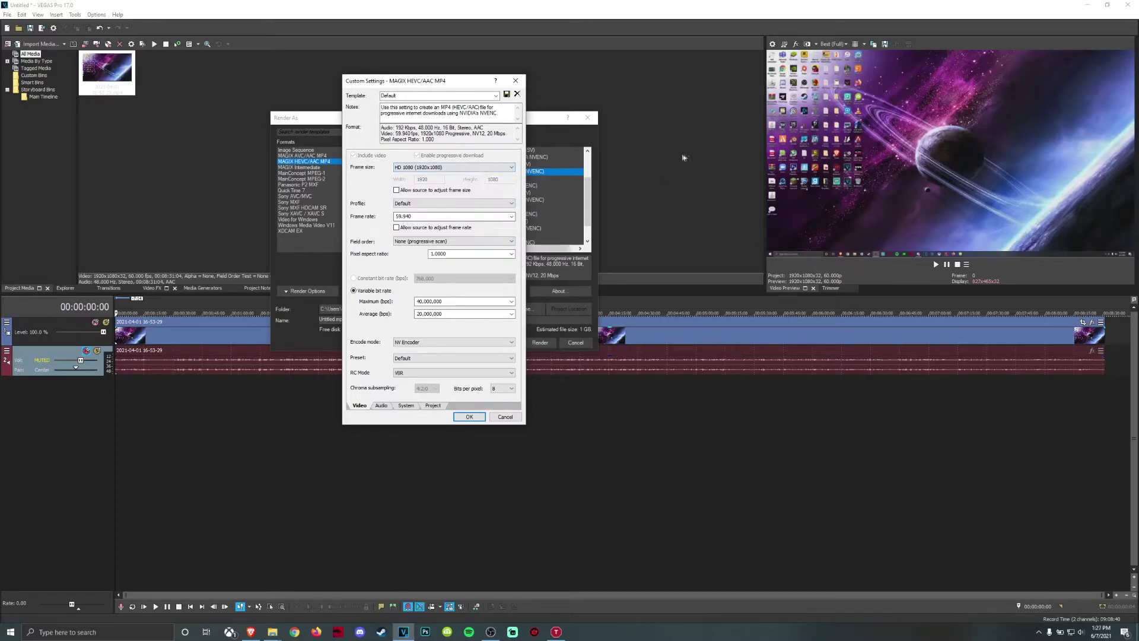
double_click(409, 216)
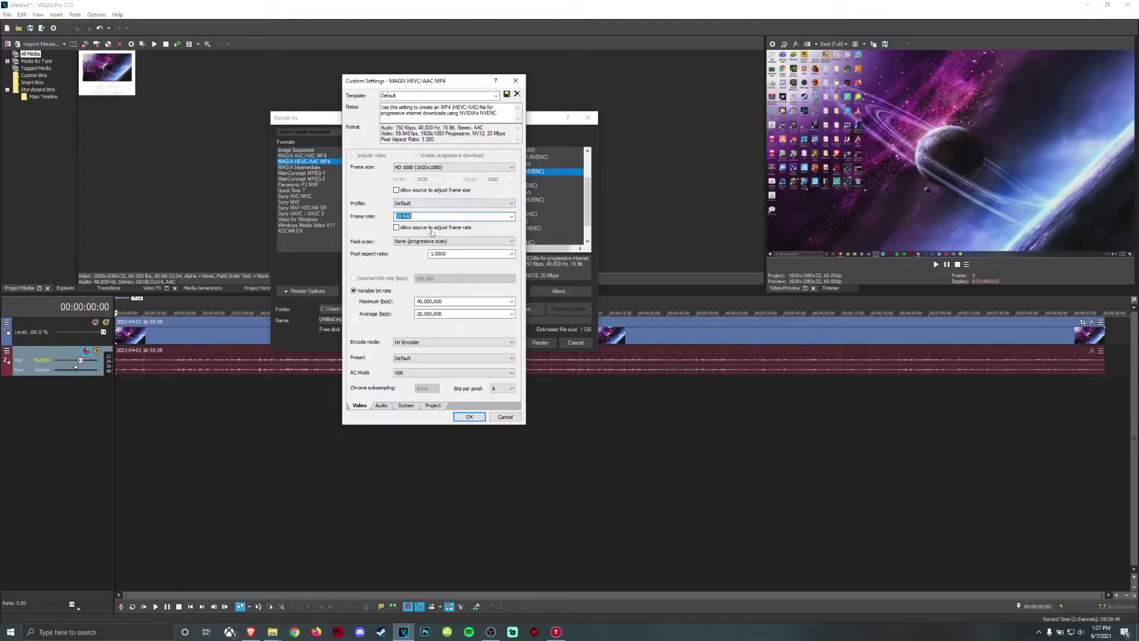
click(510, 216)
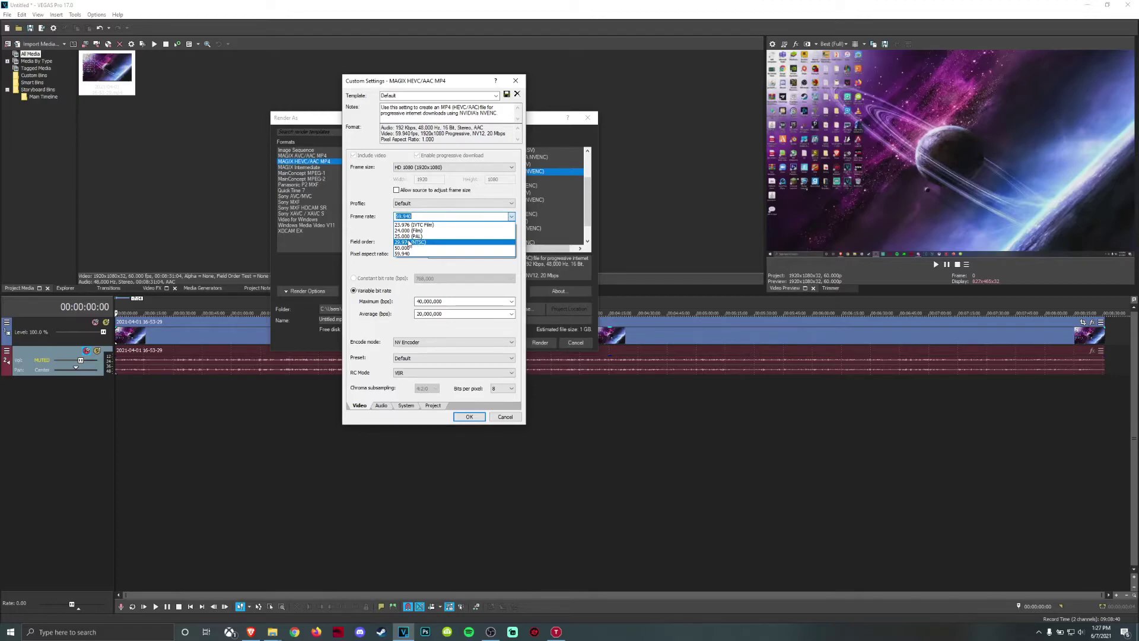
click(410, 255)
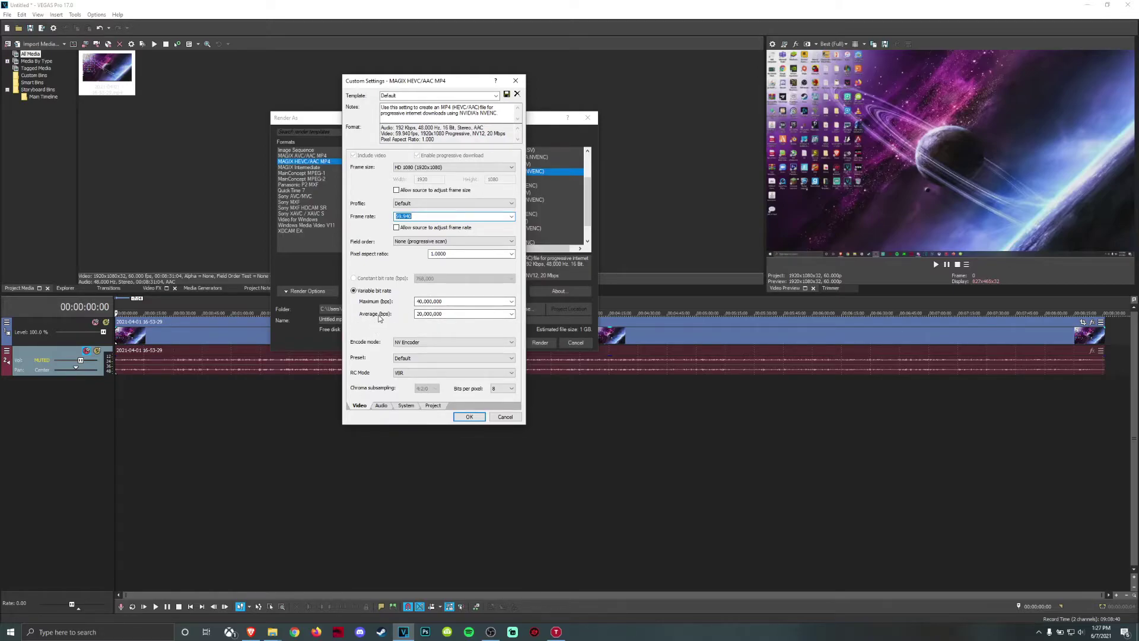
Step: Set the encode mode to NV Encoder, the preset to High performance and the RC mode to CBR
click(436, 341)
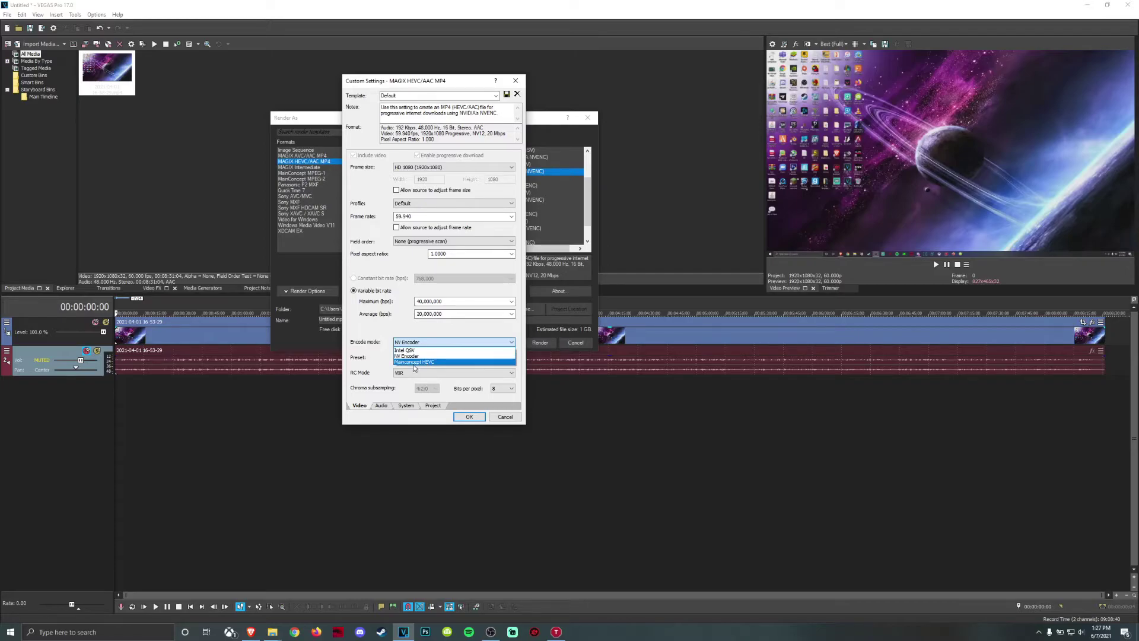
click(421, 356)
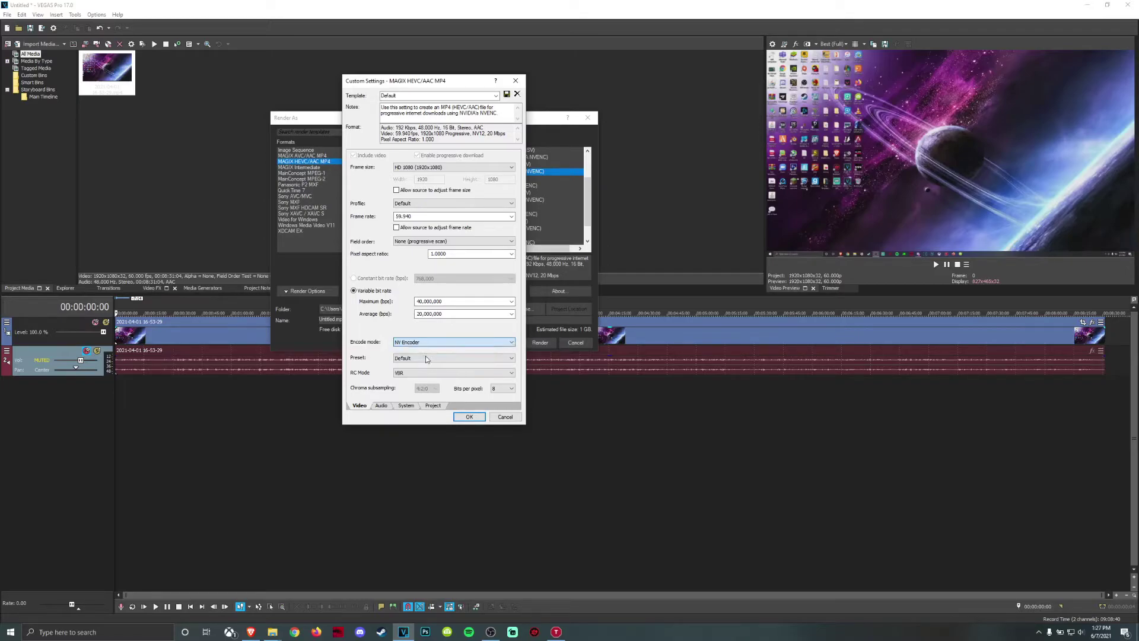
click(410, 358)
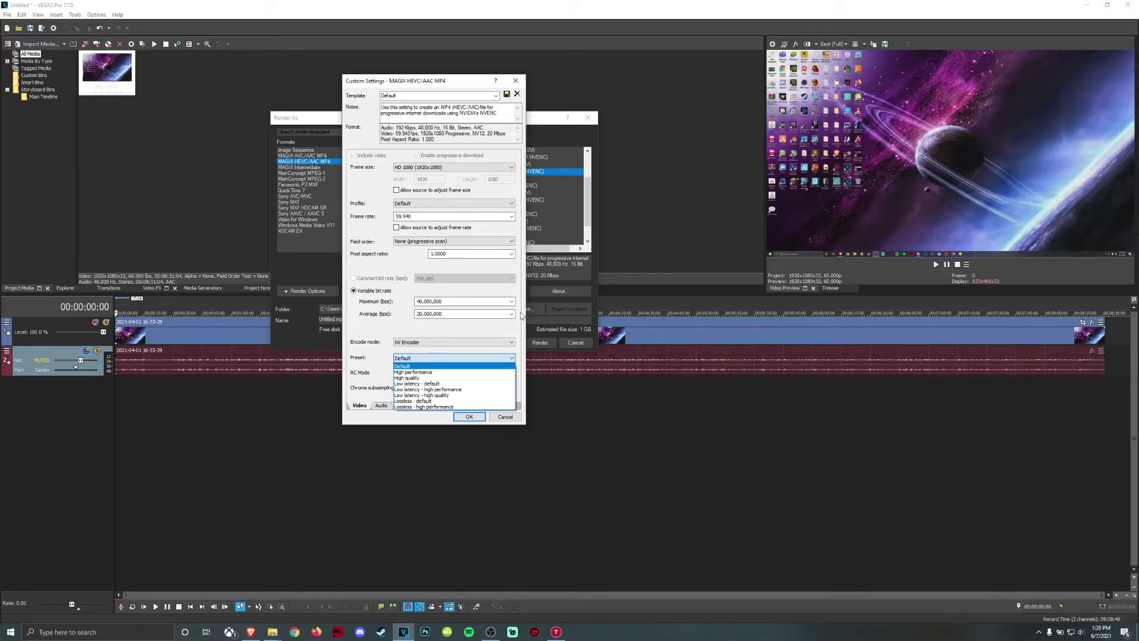
click(438, 373)
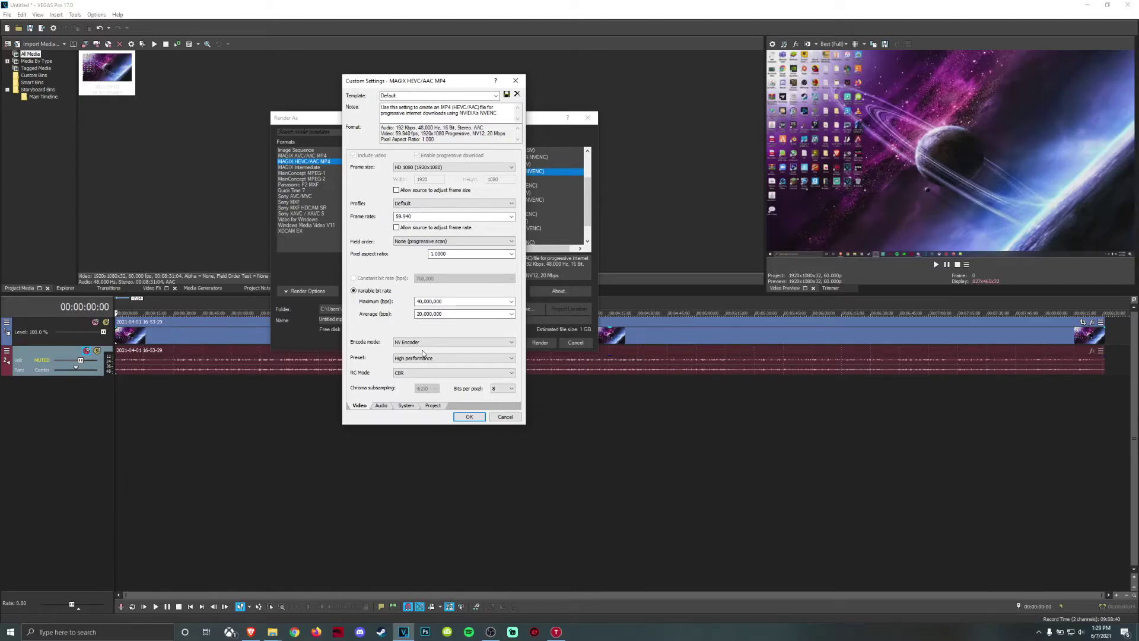
Step: Examine the encode mode and preset choices offered for the custom template
click(448, 342)
click(454, 356)
click(455, 358)
key(Up)
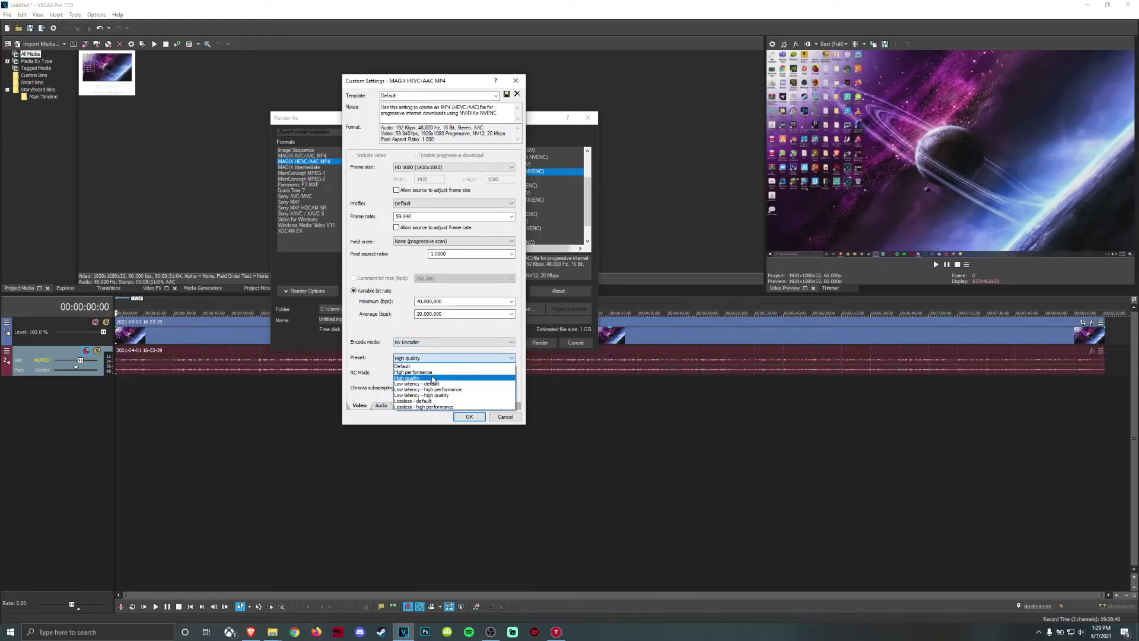
key(Tab)
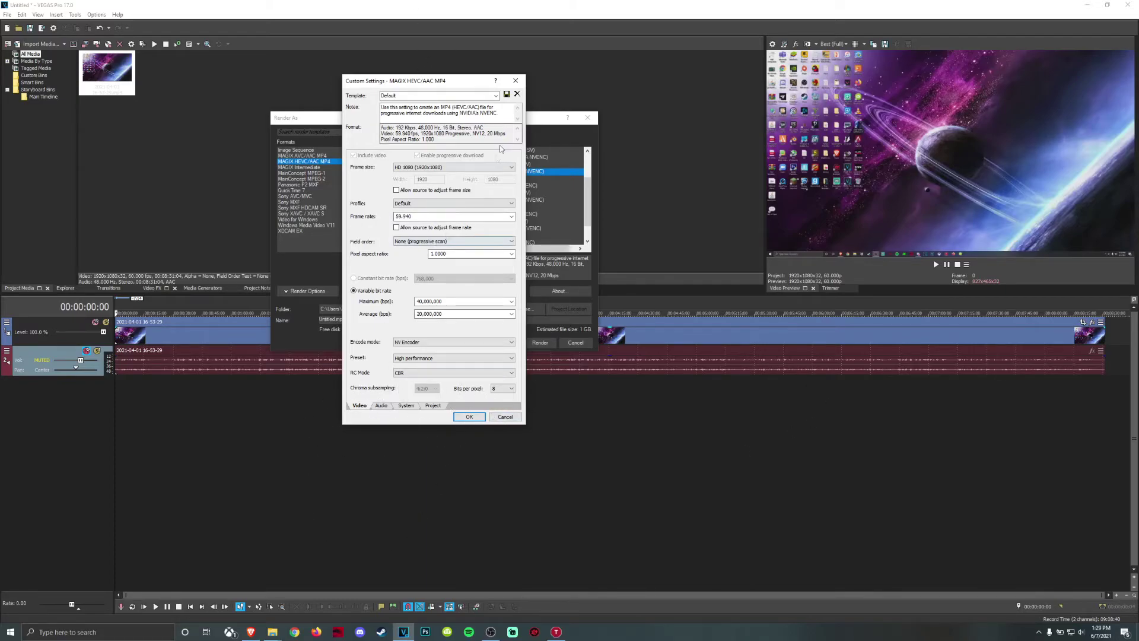
Step: Review the template's audio, system and project settings
click(379, 406)
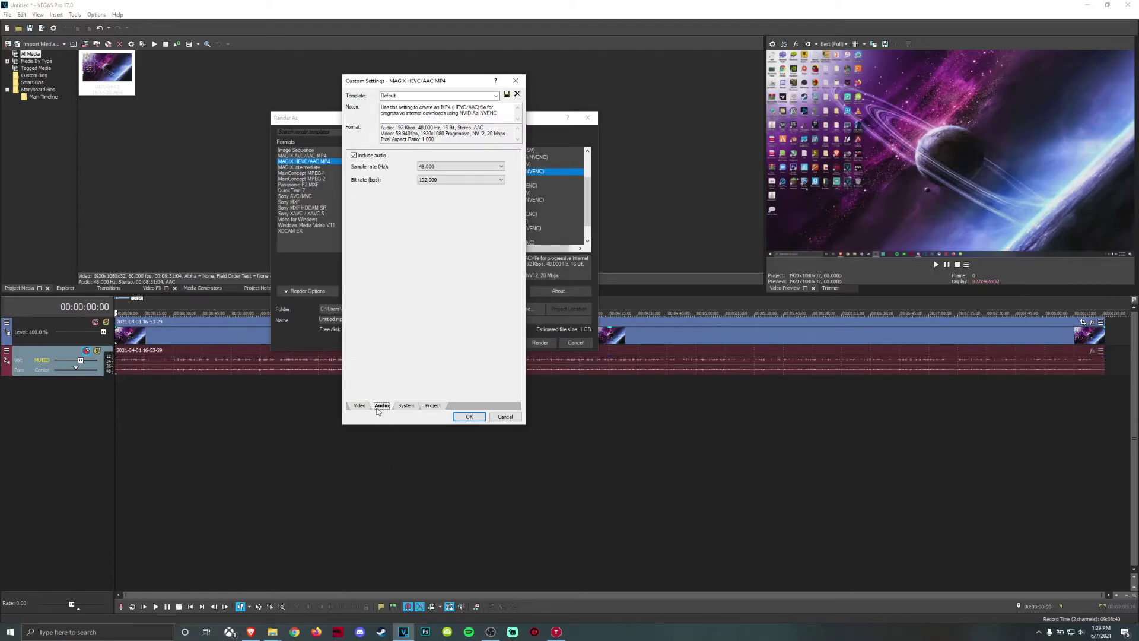
click(360, 406)
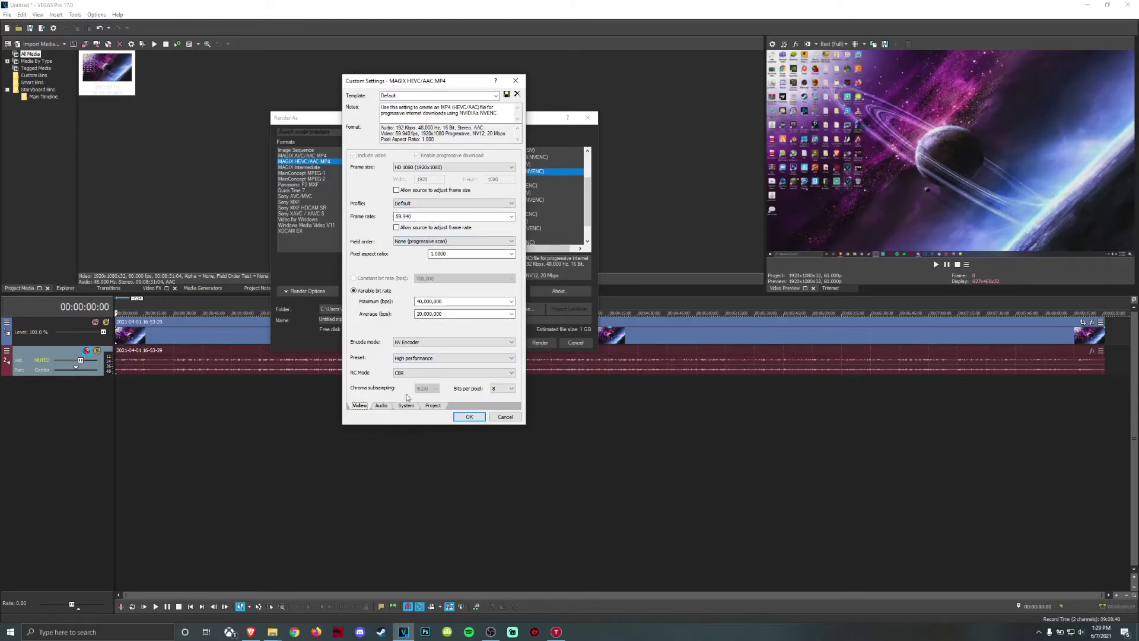
click(382, 405)
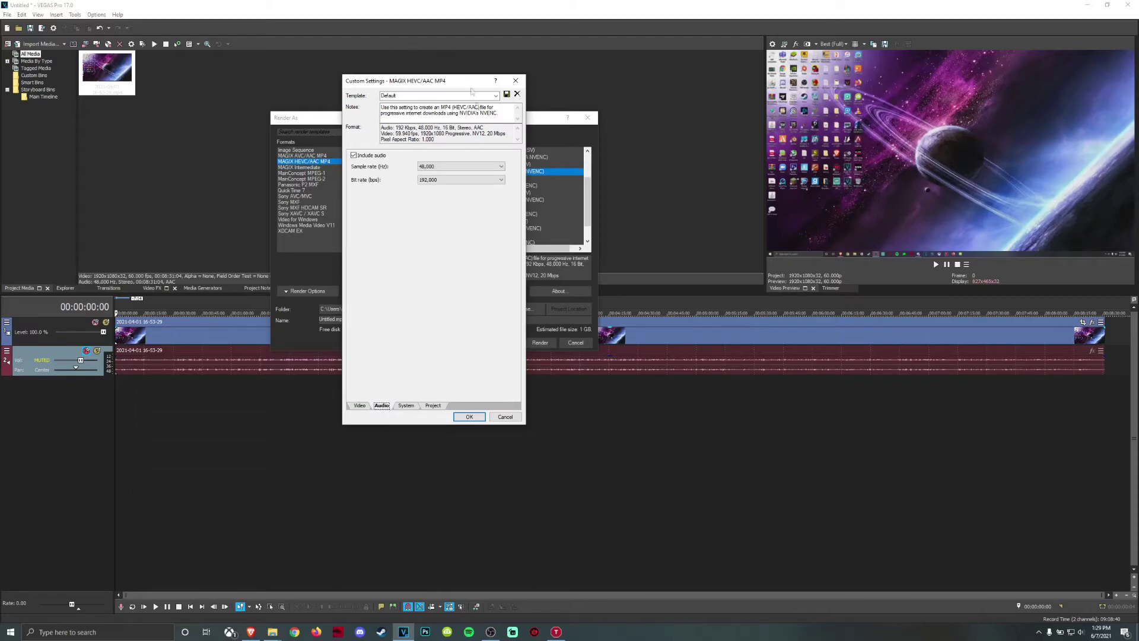
click(407, 407)
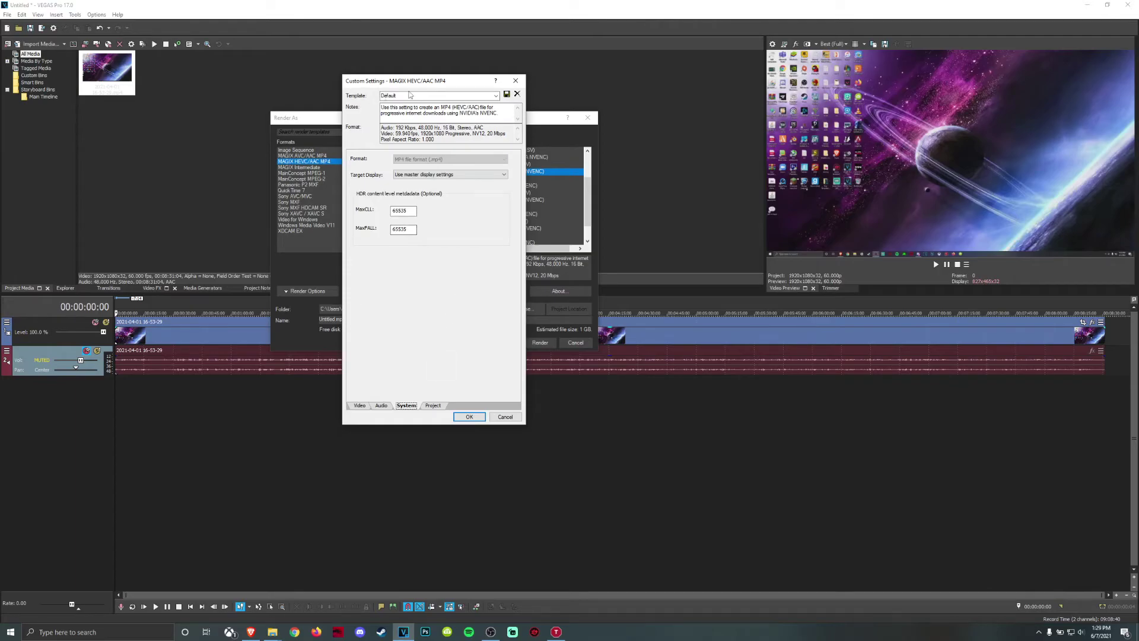
click(431, 406)
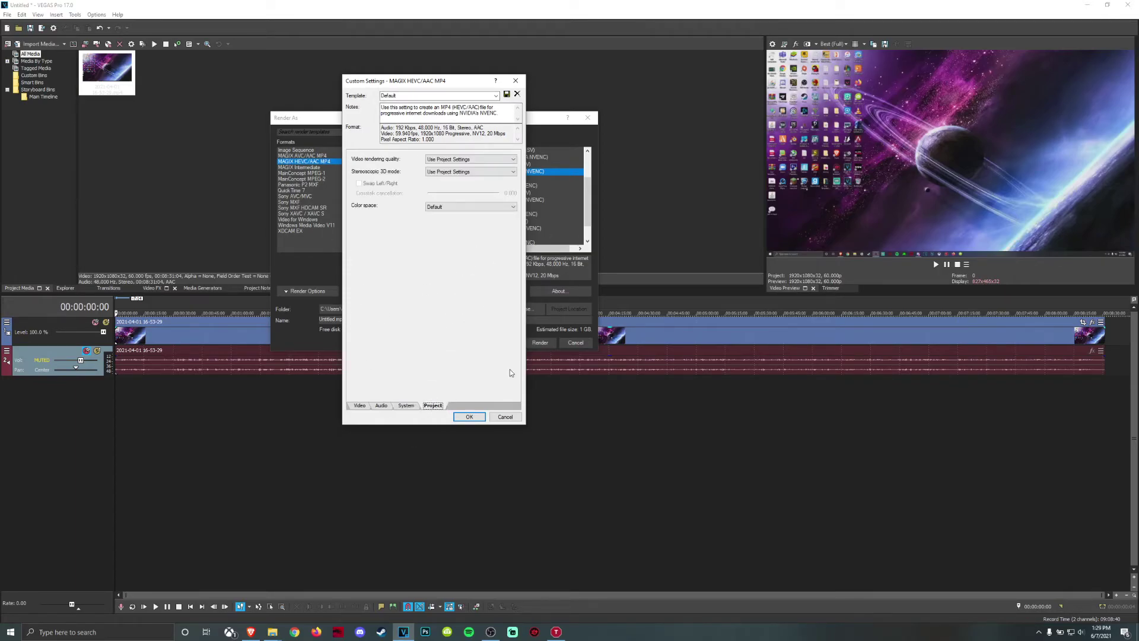
Step: Accept the custom settings and mark the Default template as a favorite, closing the Render As dialog without rendering
click(469, 417)
scroll(534, 235, down, 1)
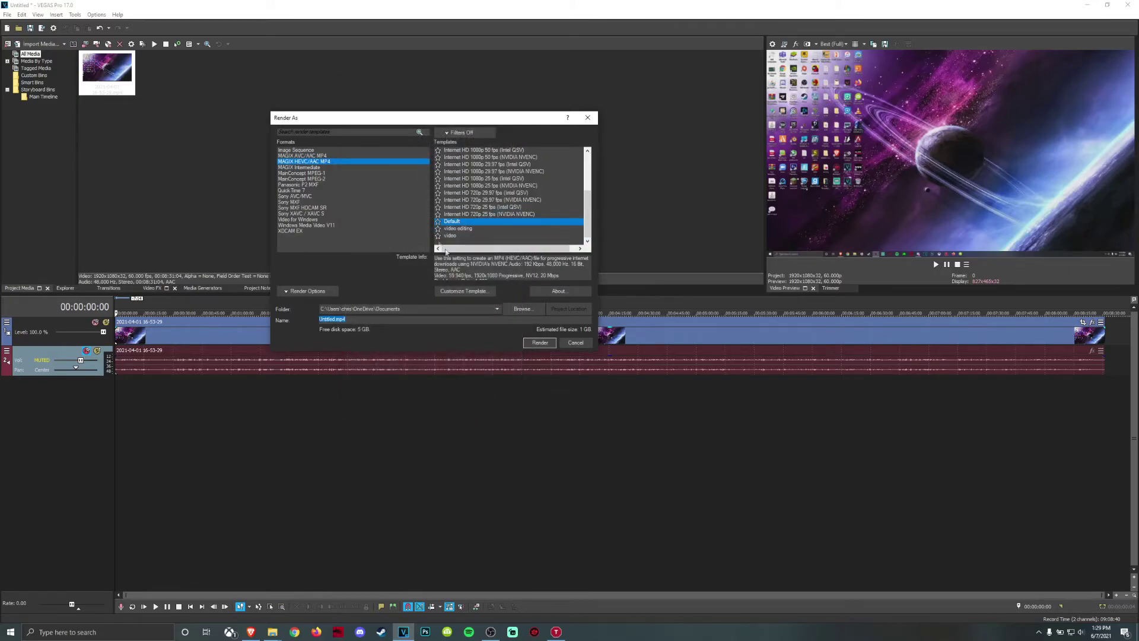
click(438, 221)
click(588, 117)
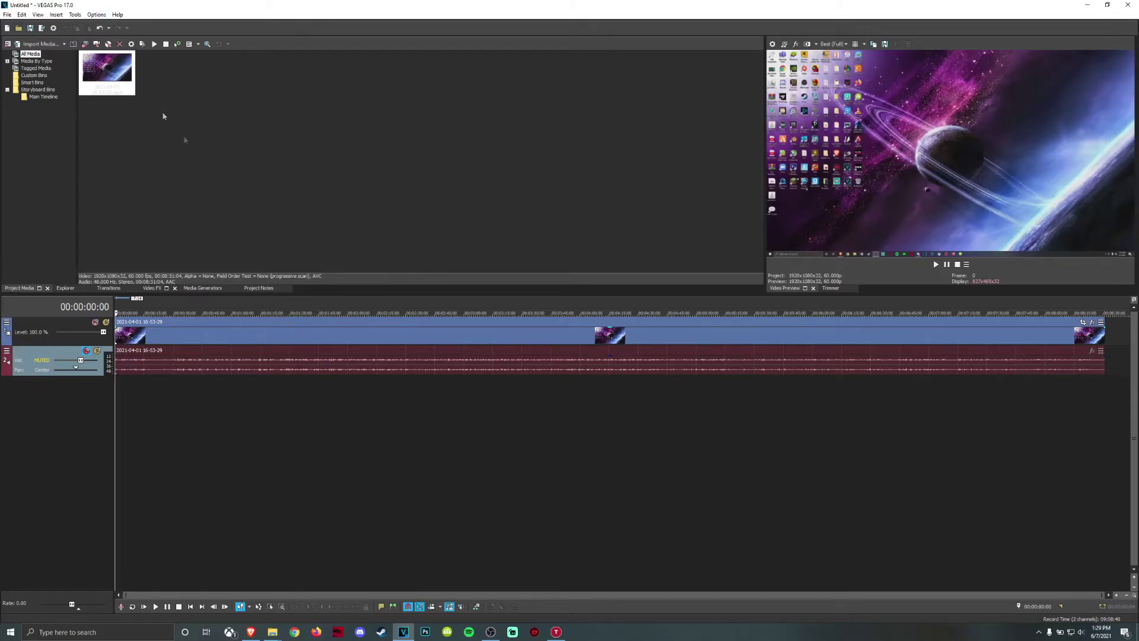
Step: Open the program preferences and bring up the video preferences
click(96, 14)
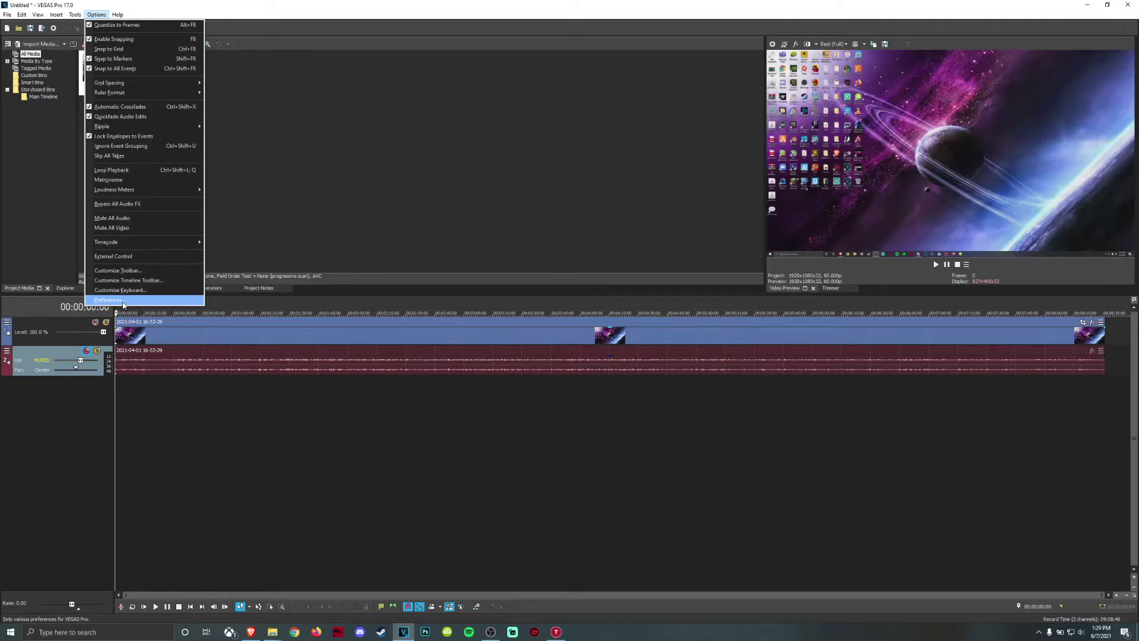
click(600, 135)
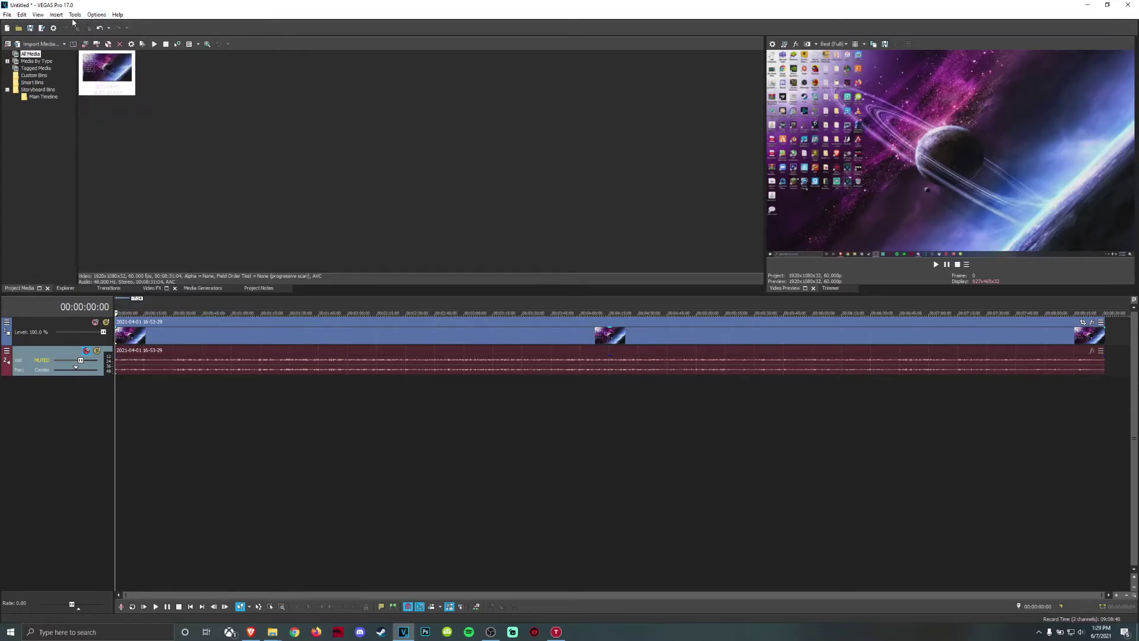
click(97, 14)
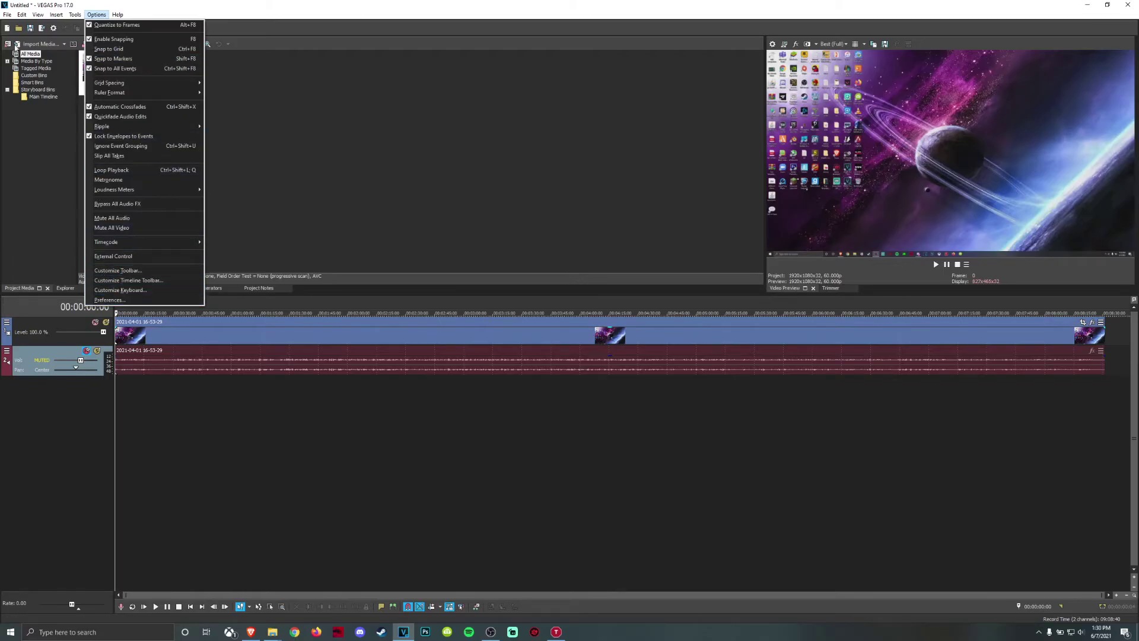
mouse_move(116, 15)
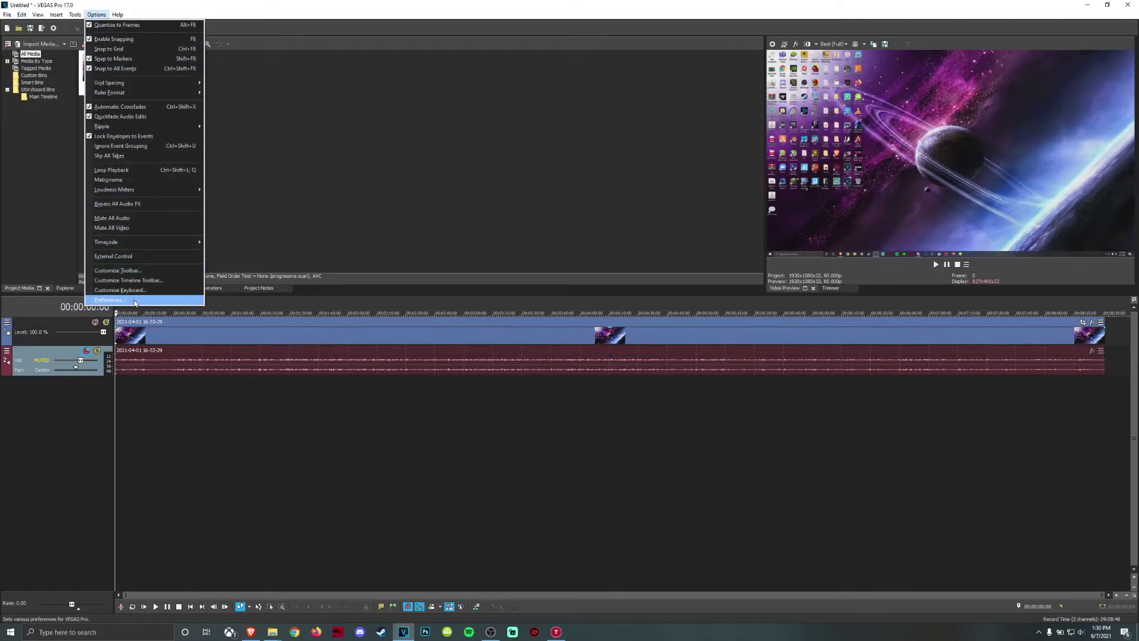
click(136, 304)
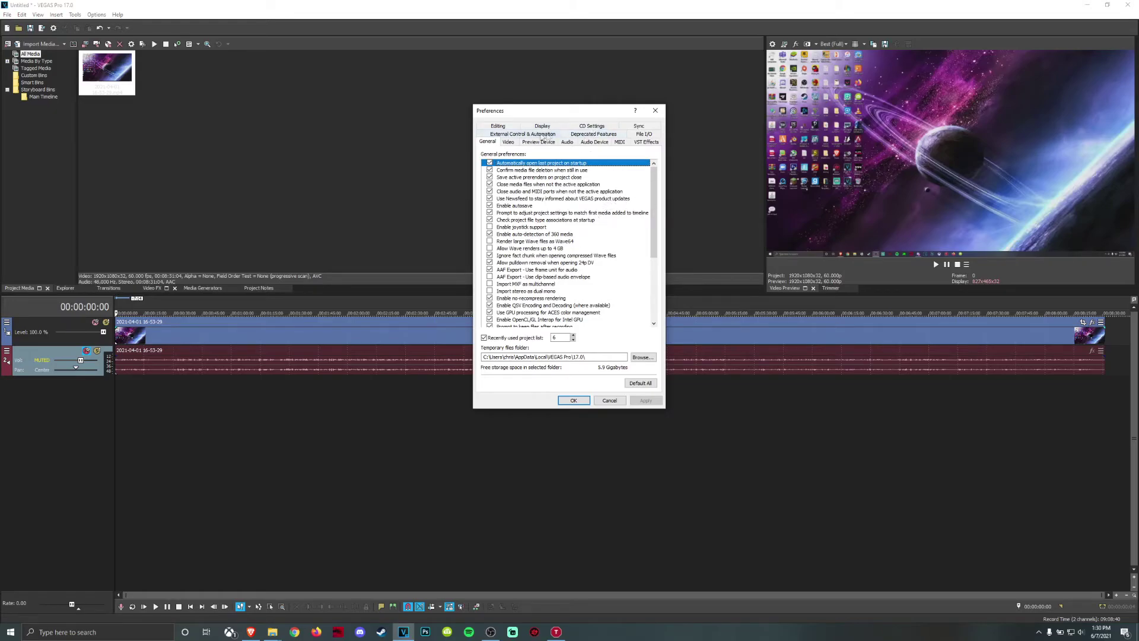
click(508, 142)
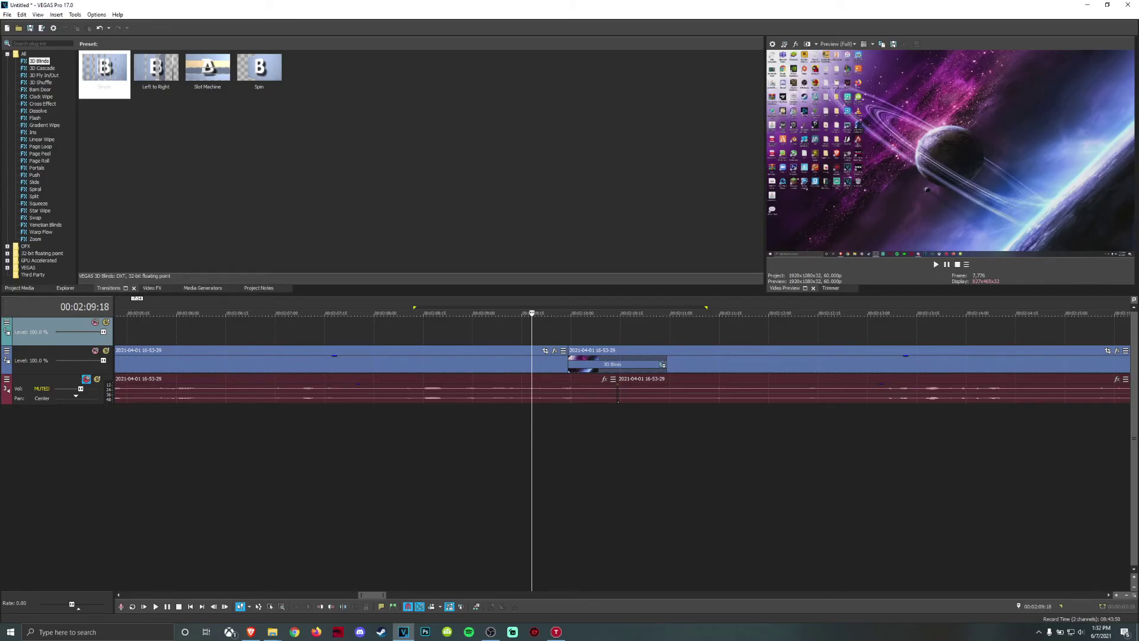
Step: Split the video and its audio at several points on the timeline after the 3D Blinds transition
scroll(617, 468, down, 4)
scroll(600, 468, up, 2)
click(688, 460)
key(s)
click(745, 451)
key(s)
click(821, 450)
key(s)
click(887, 454)
click(980, 468)
key(s)
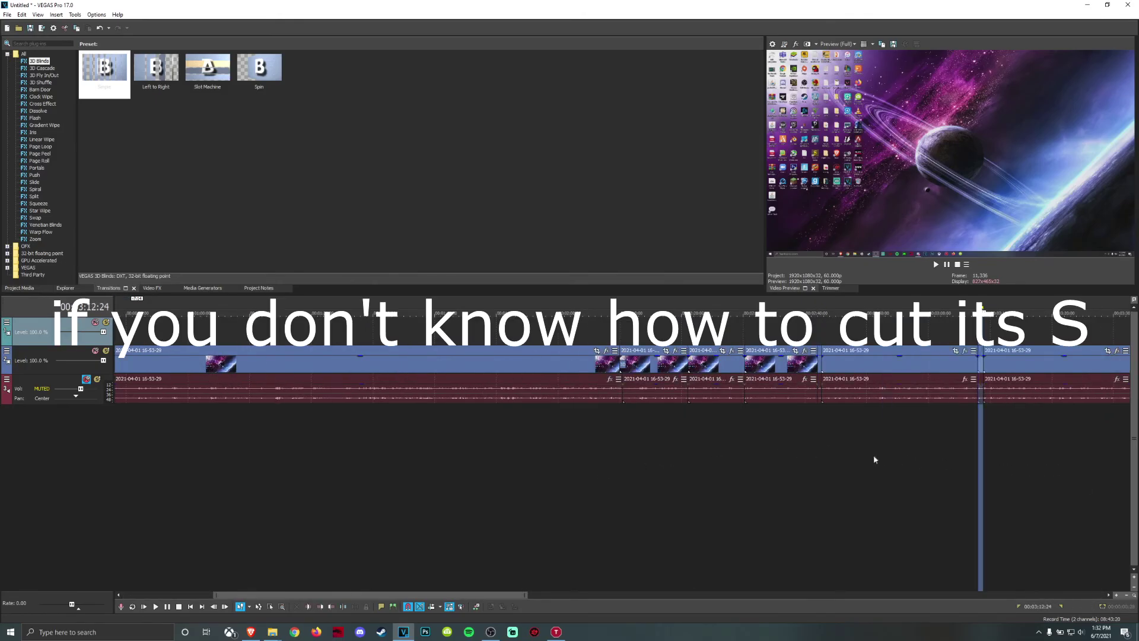
click(868, 454)
Step: Trim a short piece off the start of the second-to-last clip segment, together with its audio
scroll(829, 445, down, 4)
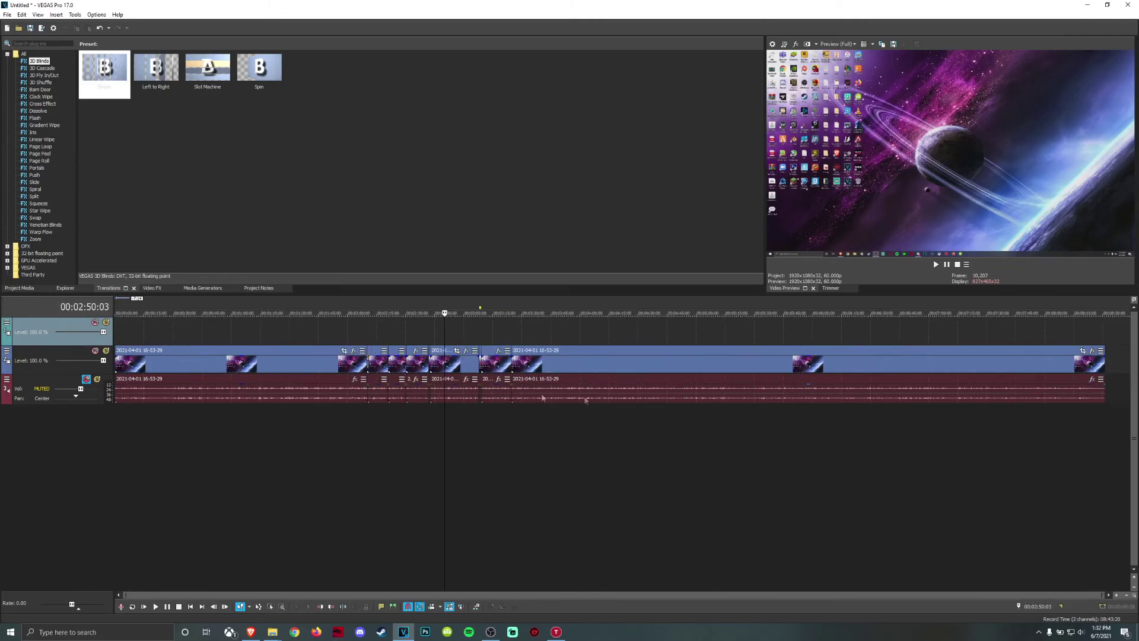
scroll(572, 457, up, 8)
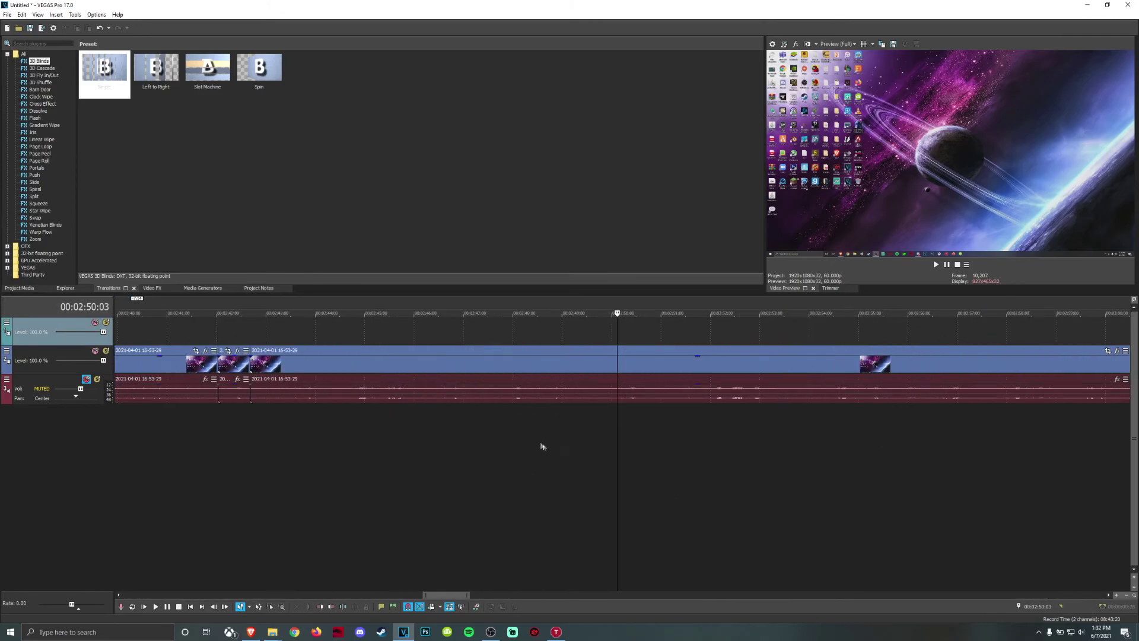
click(509, 362)
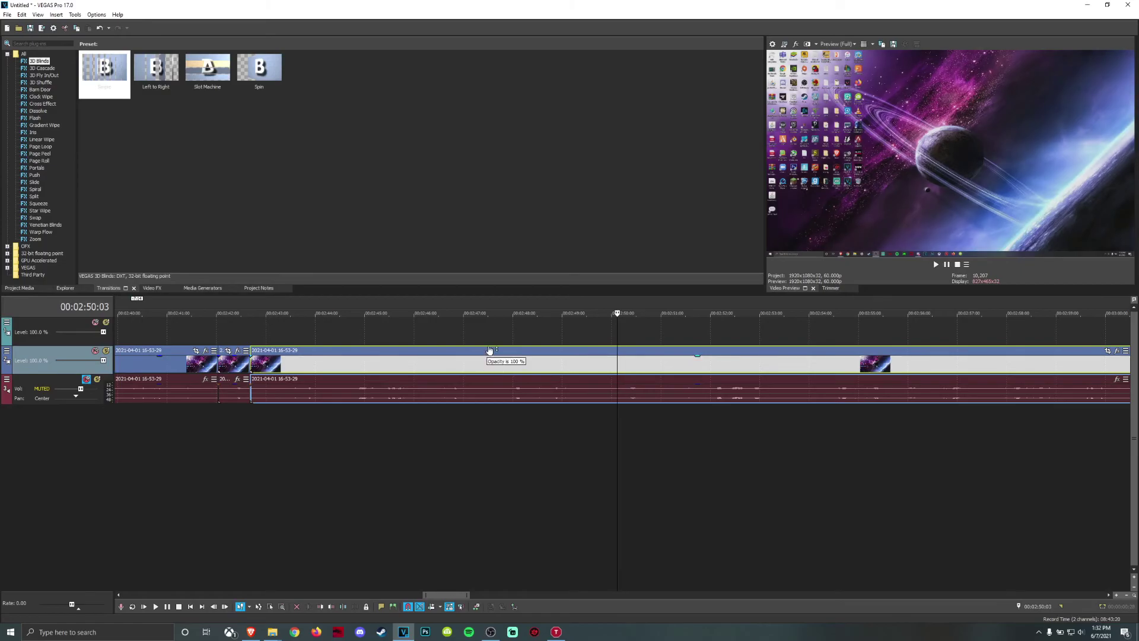
scroll(721, 364, down, 4)
drag(788, 354, 788, 353)
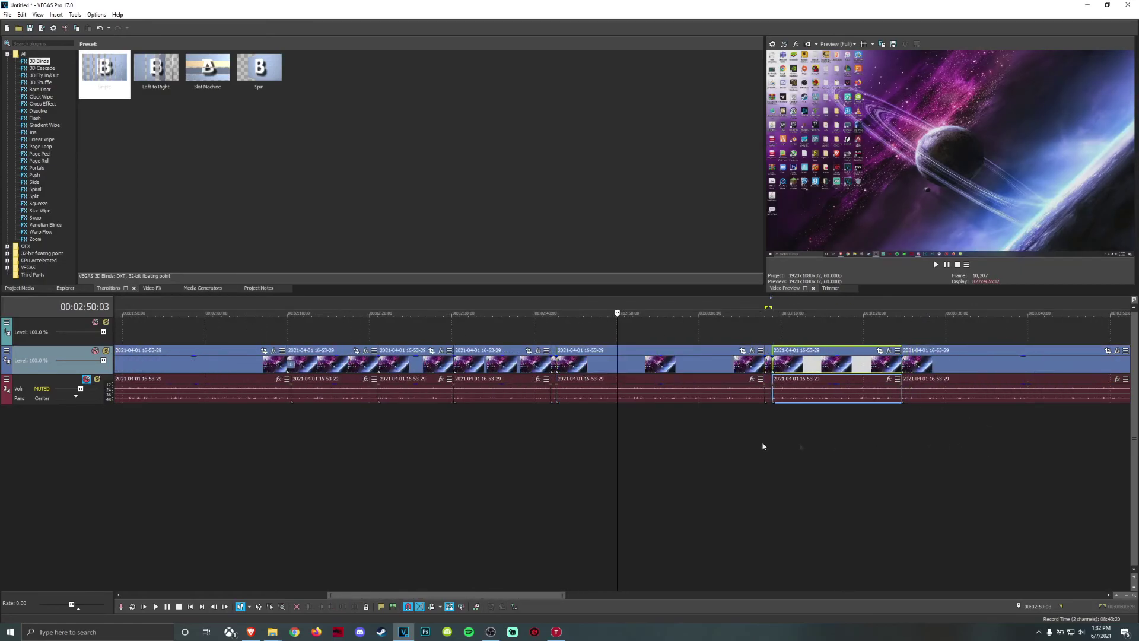
click(777, 392)
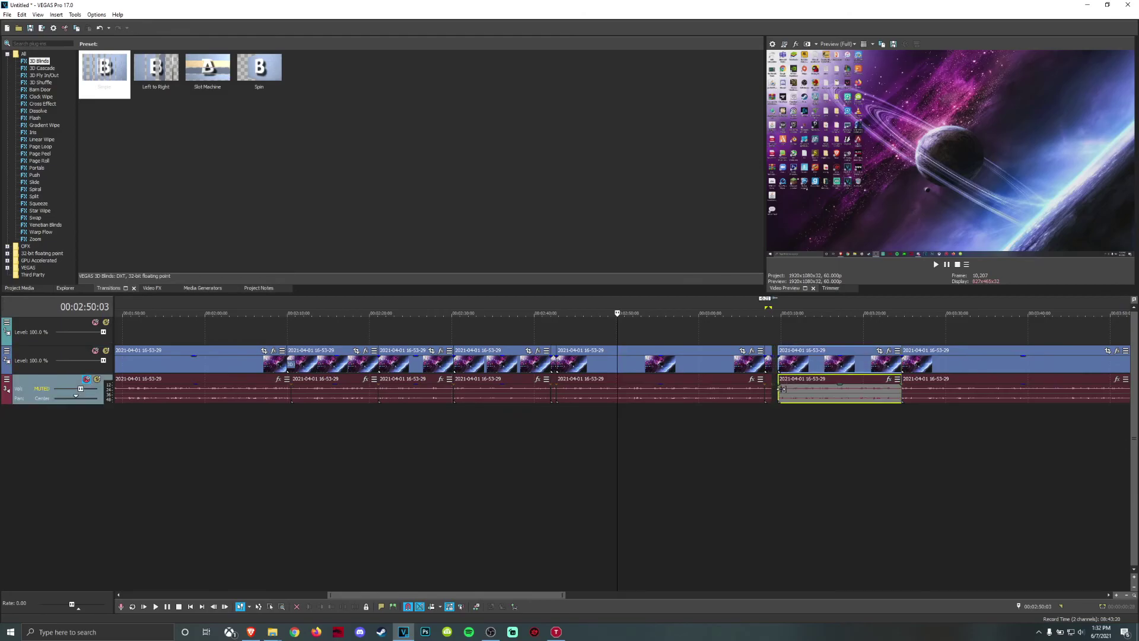
scroll(348, 399, down, 5)
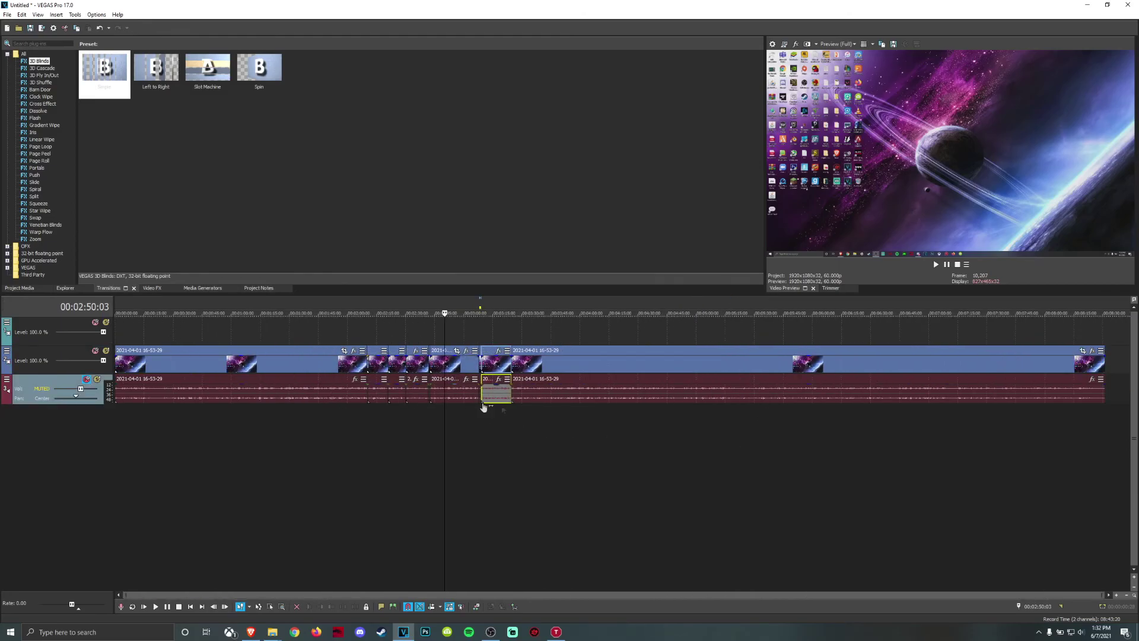